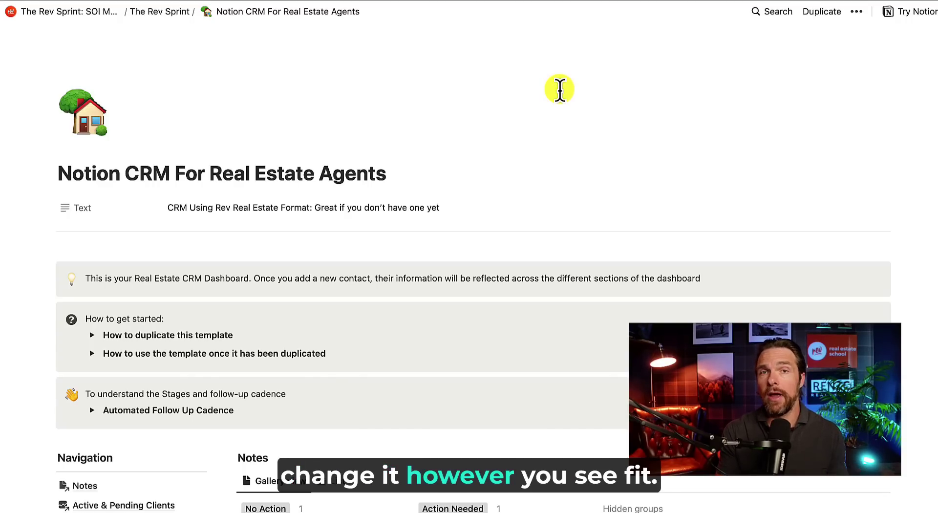
Step: Expand the Automated Follow Up Cadence section and review each stage's purpose, focus and follow-up automation interval
scroll(221, 142, "down", 5)
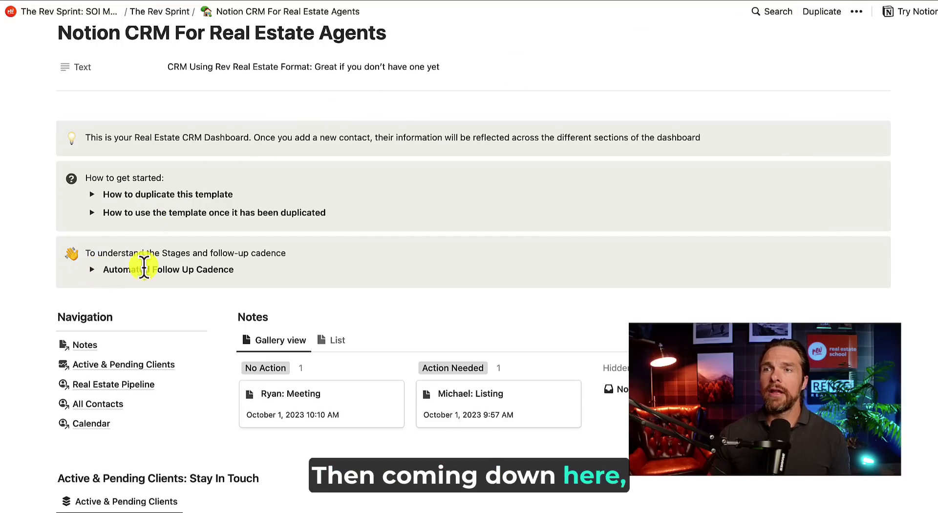
left_click(86, 269)
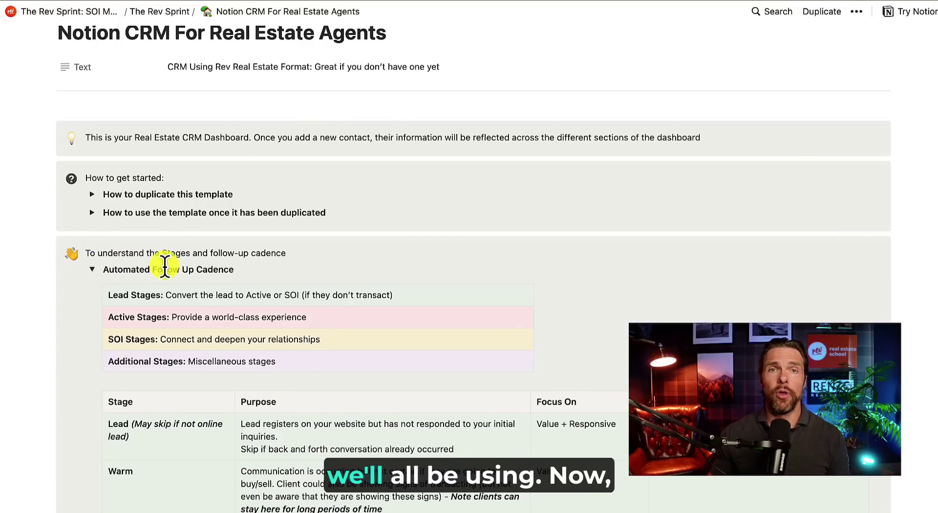
scroll(225, 266, "down", 2)
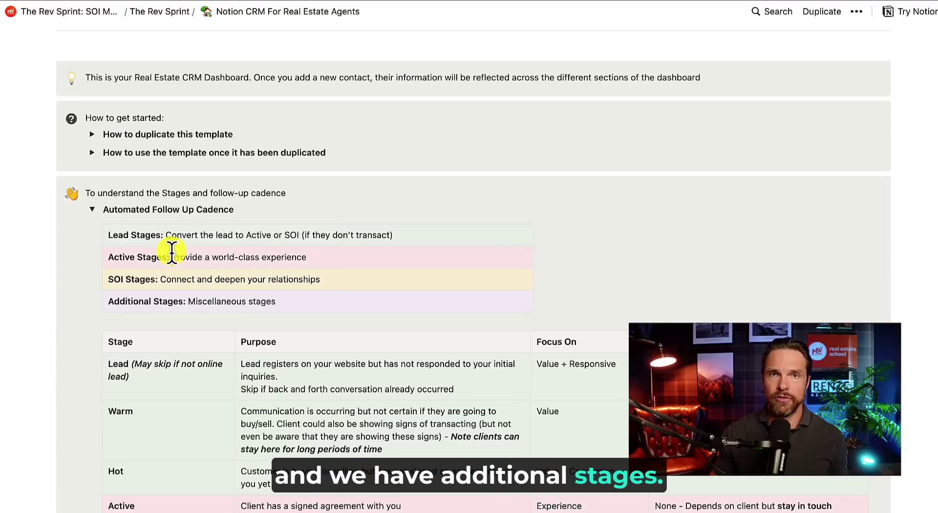
scroll(172, 252, "down", 3)
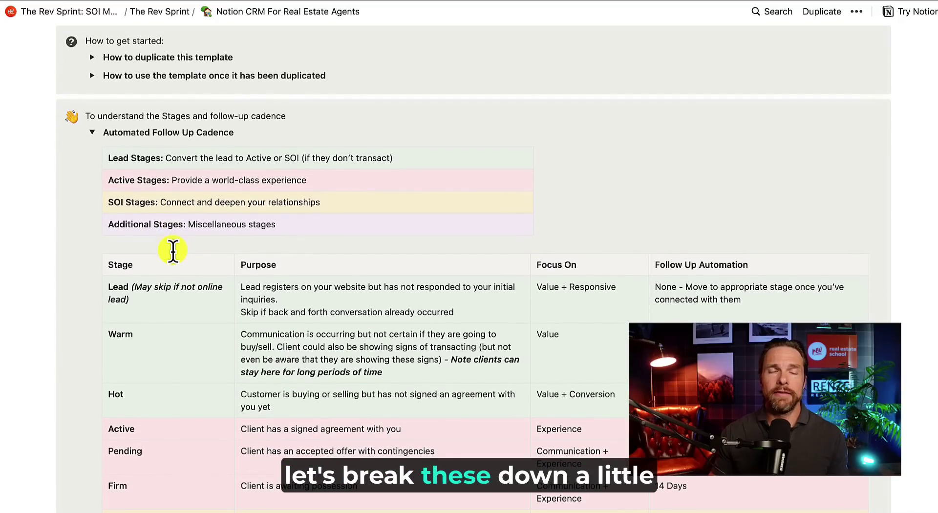
scroll(172, 252, "down", 3)
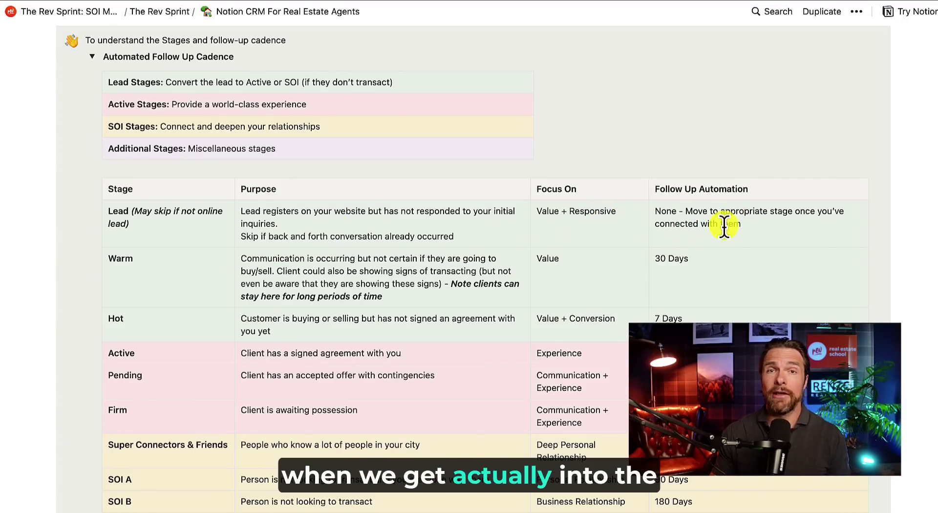
scroll(303, 268, "down", 2)
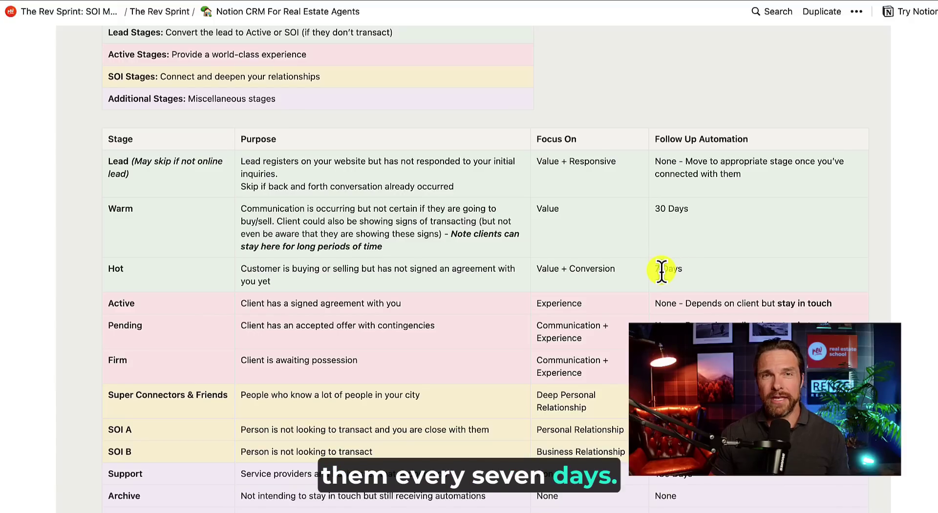
scroll(342, 248, "down", 2)
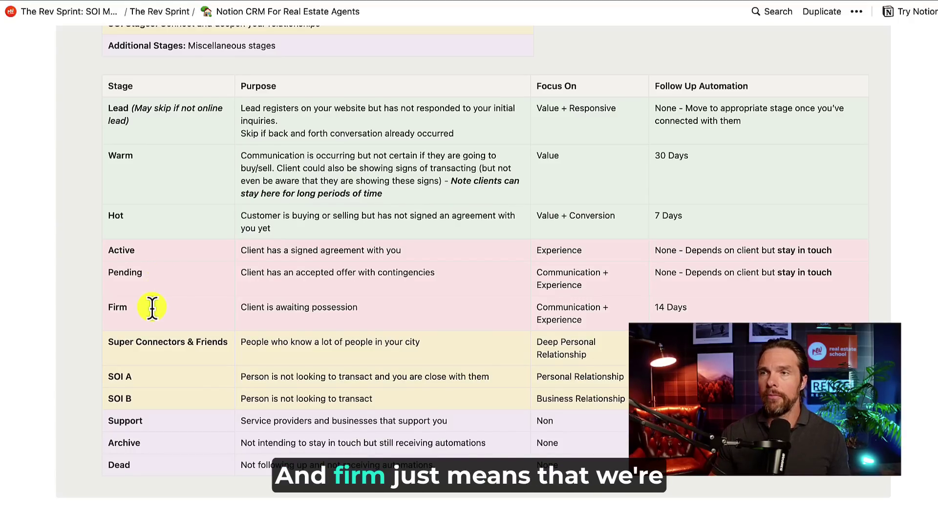
scroll(152, 306, "down", 1)
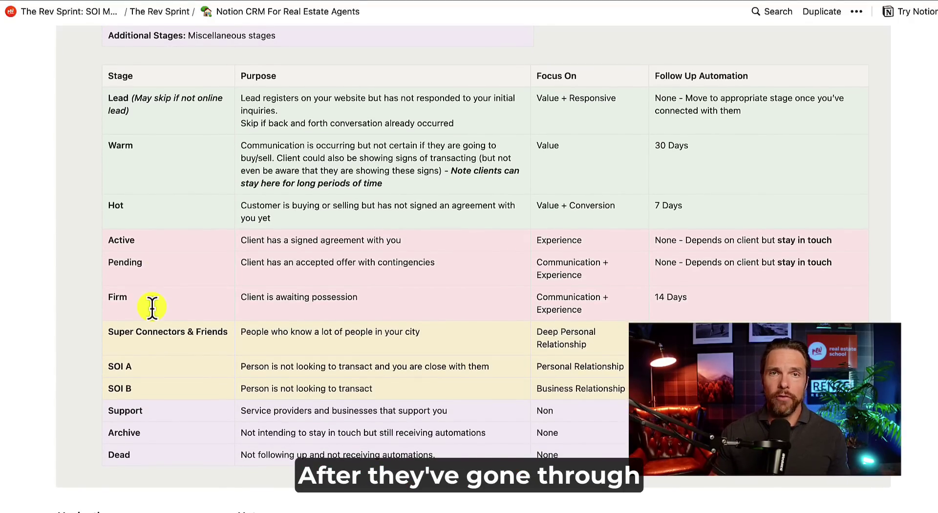
scroll(187, 303, "down", 3)
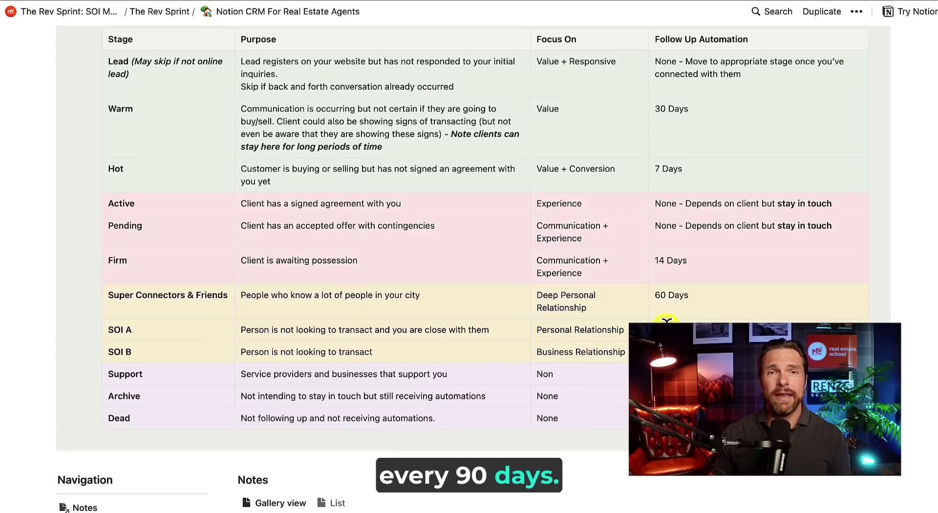
scroll(398, 352, "down", 2)
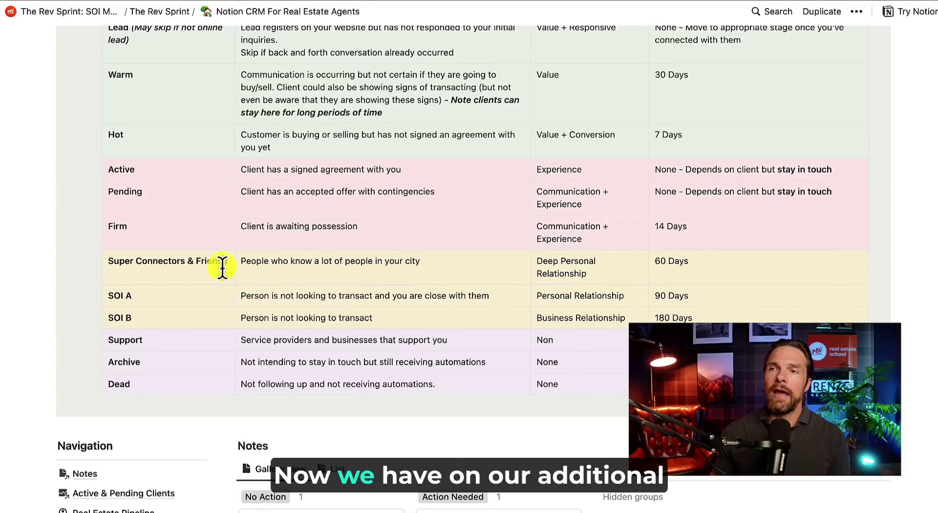
scroll(46, 264, "down", 2)
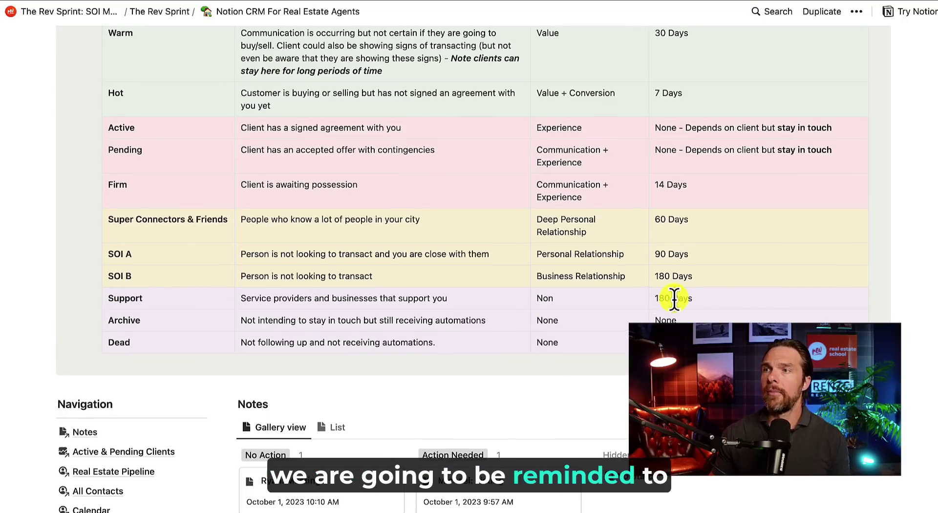
scroll(670, 303, "up", 1)
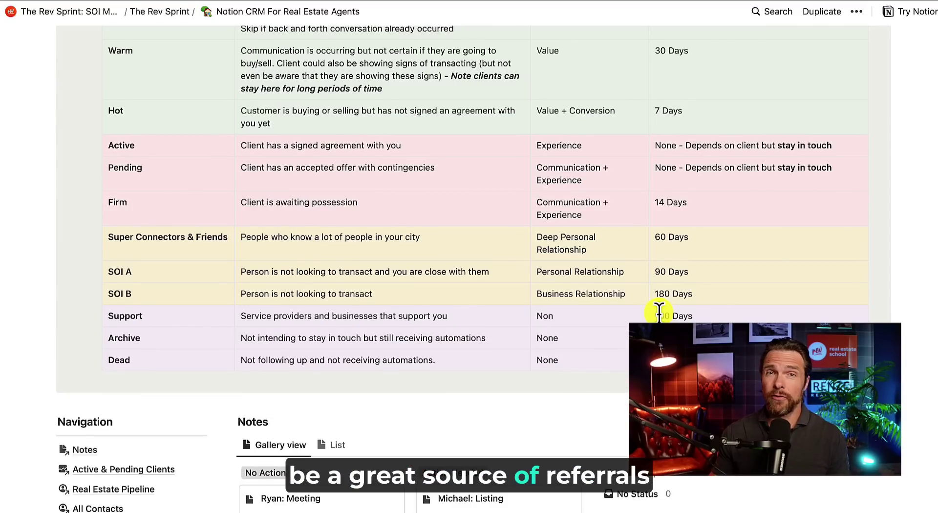
scroll(658, 311, "down", 2)
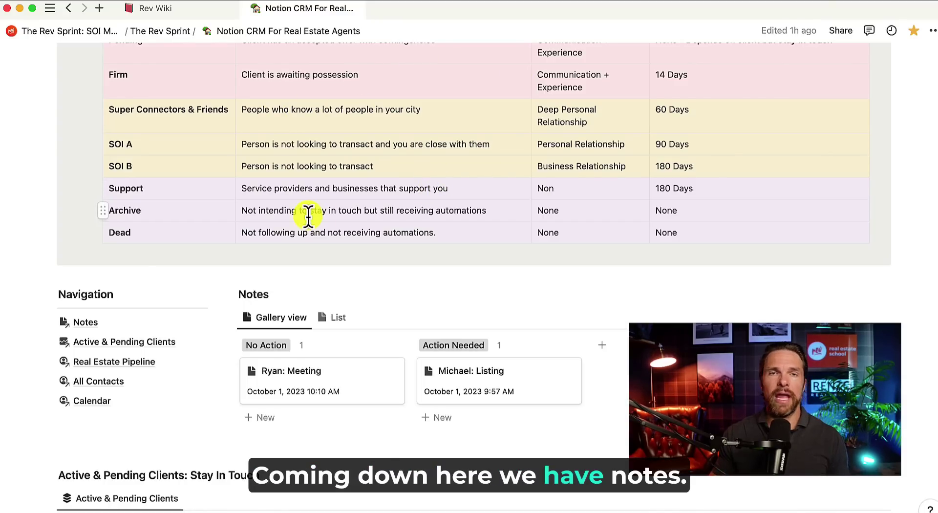
Step: Add a note titled "New Note" to the No Action group of the Notes board and open its page
scroll(310, 288, "down", 2)
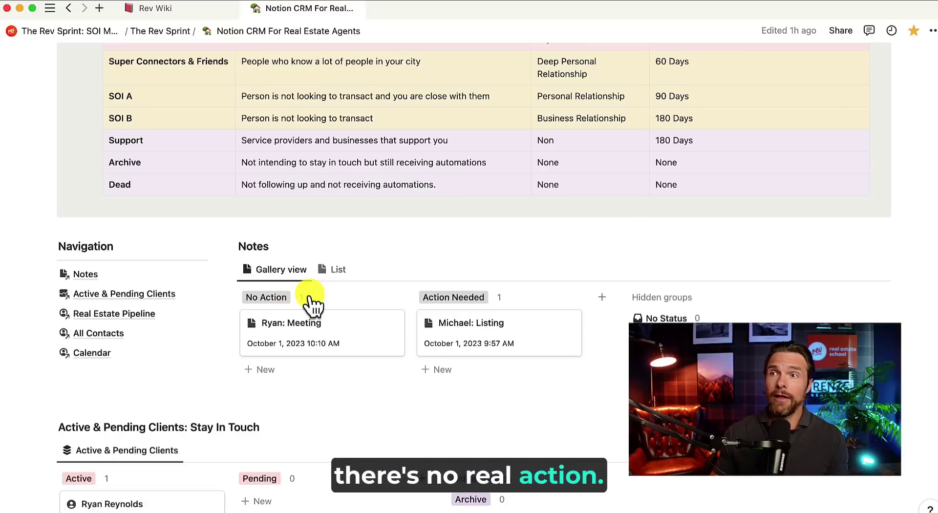
mouse_move(311, 303)
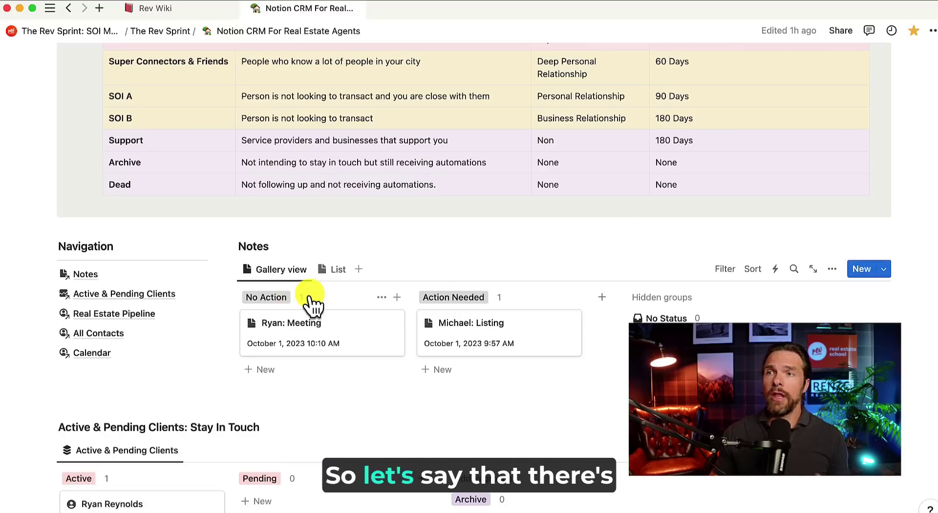
left_click(260, 370)
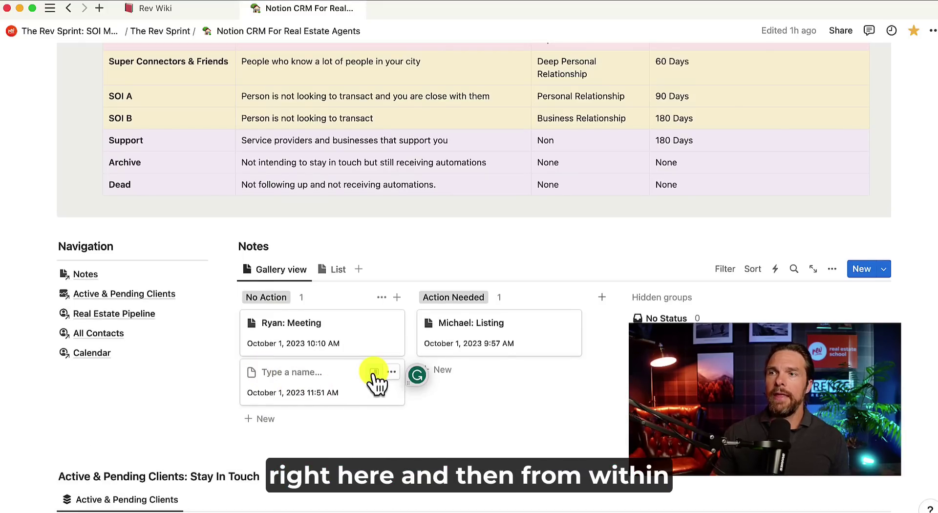
left_click(374, 373)
left_click(430, 318)
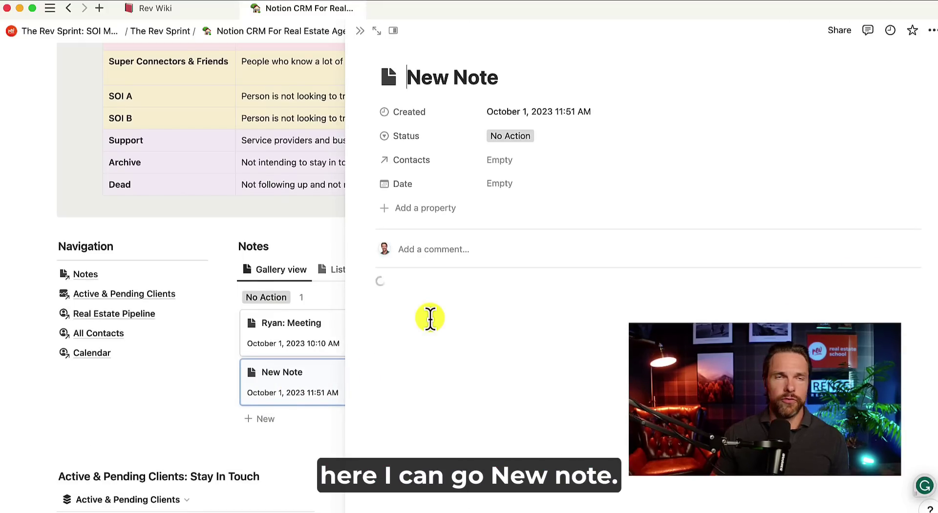
Step: Retitle the open note as "Added a note"
left_click(514, 163)
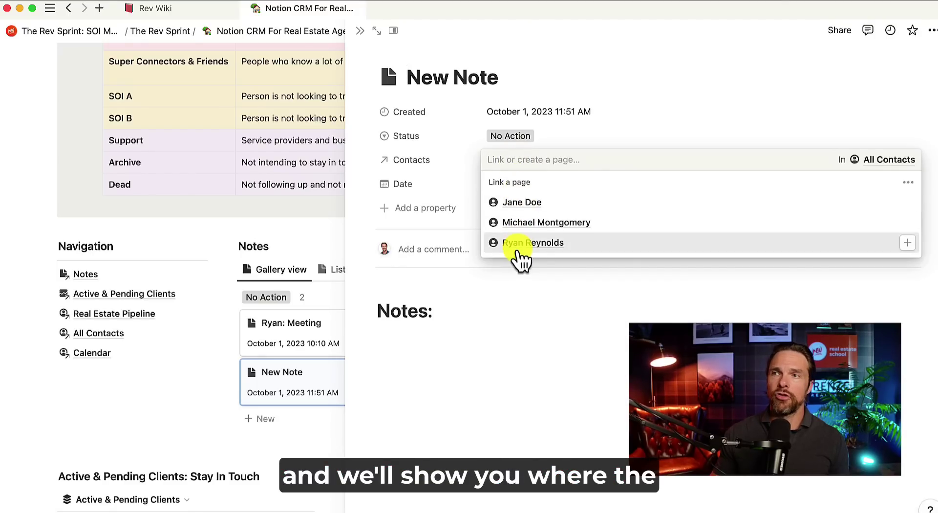
left_click(366, 174)
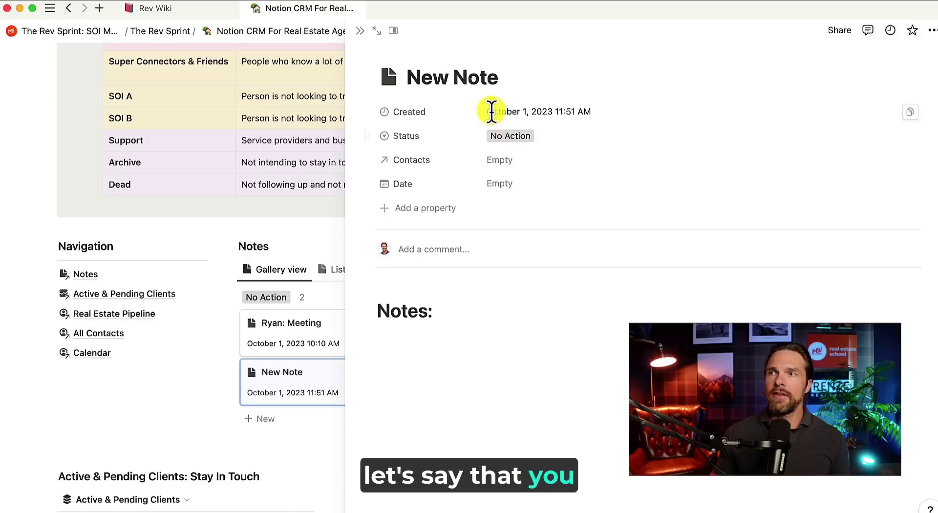
left_click_drag(499, 79, 411, 79)
type("Added")
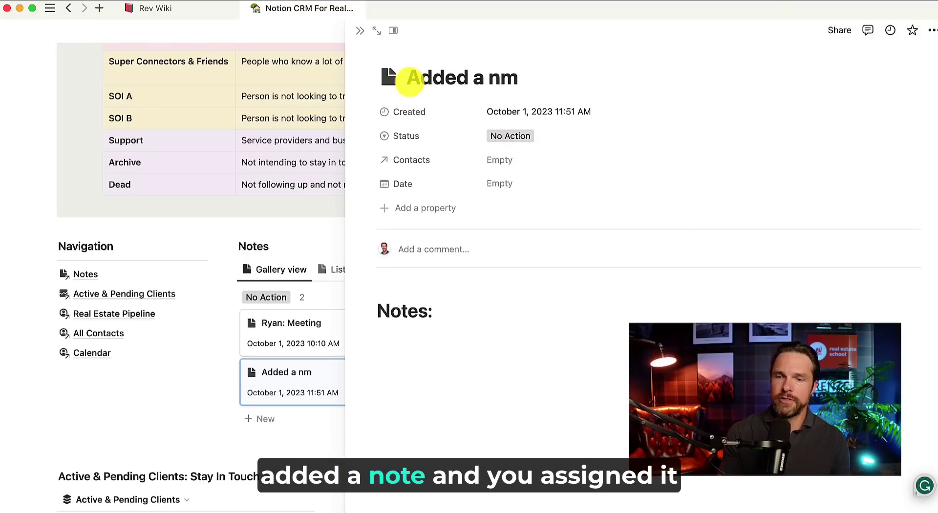
Step: Link the second listed contact to the note and set the note's date to October 1, 2023
left_click(532, 168)
left_click(557, 223)
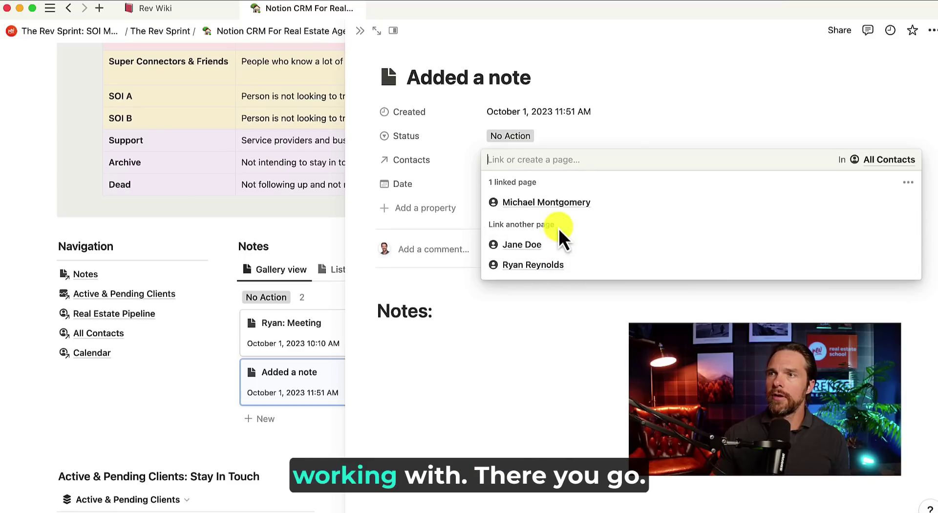
left_click(533, 315)
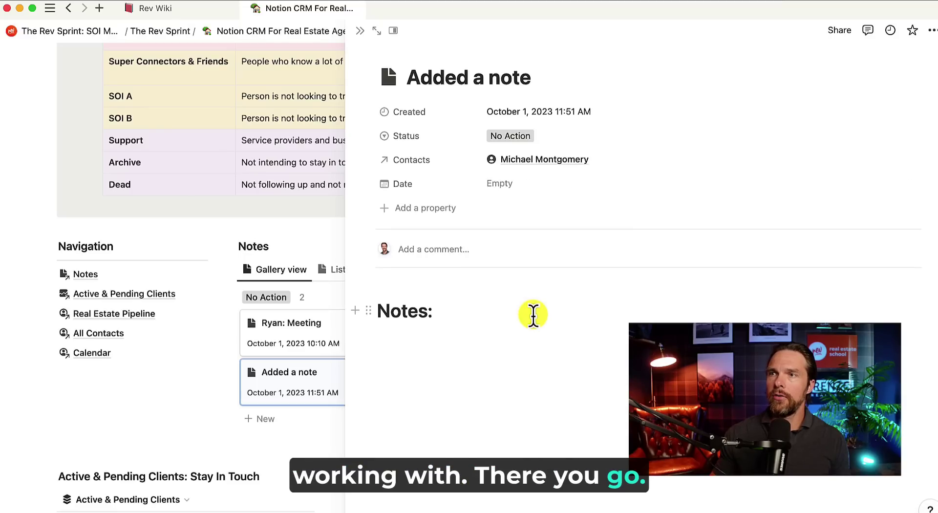
left_click(504, 186)
left_click(622, 263)
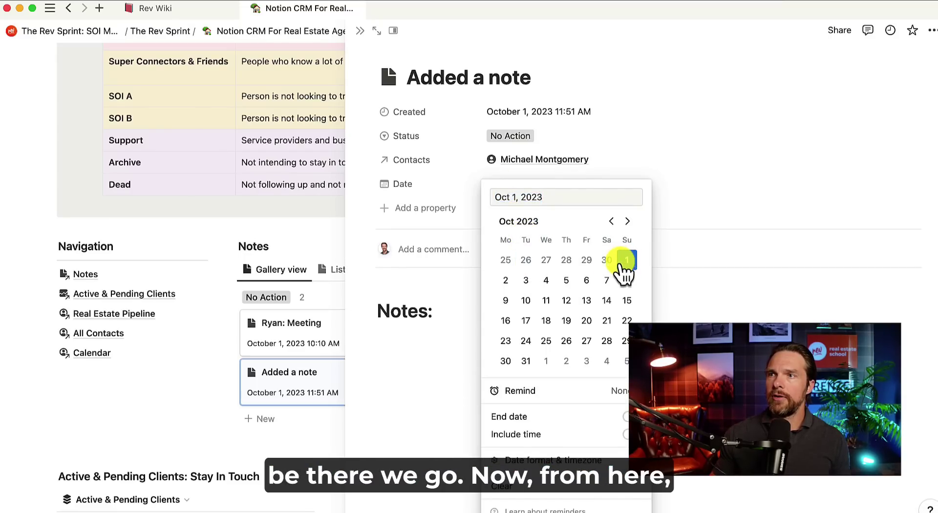
left_click(433, 368)
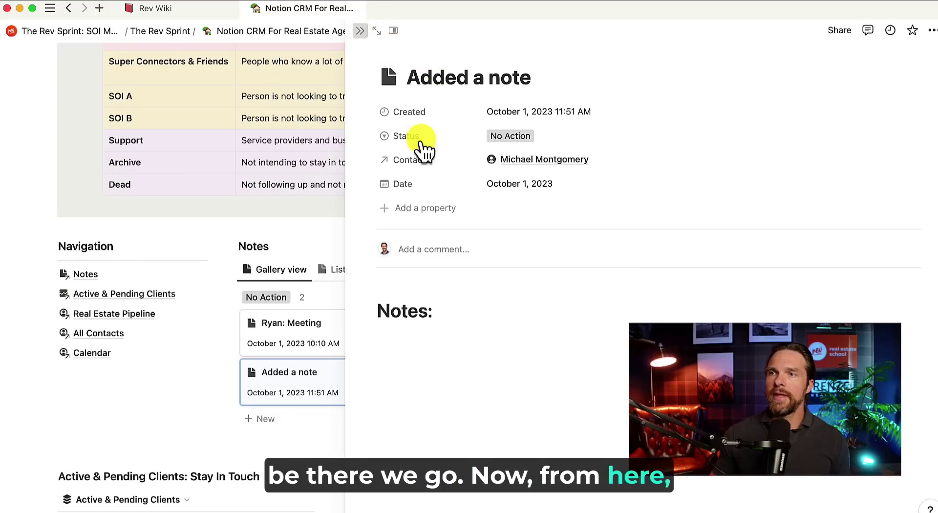
Step: Close the note and move its card from the No Action group to Action Needed
key("Escape")
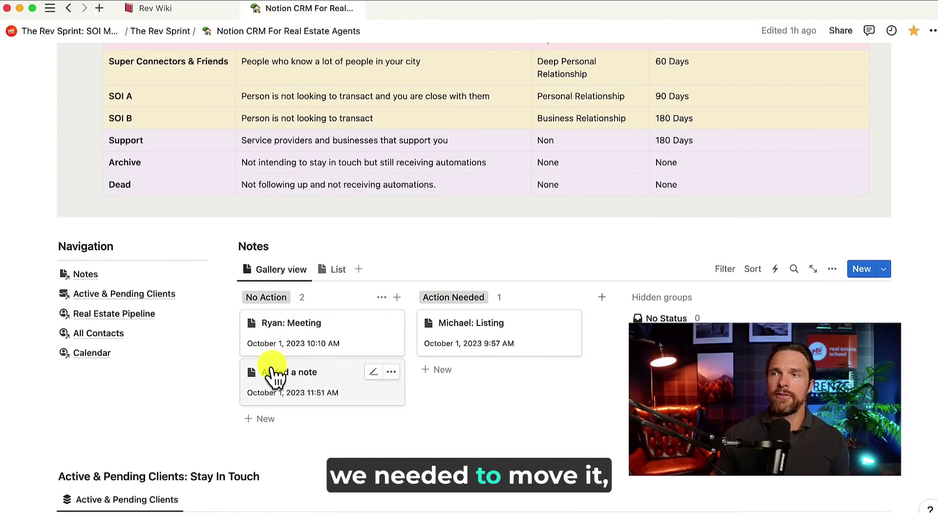
left_click_drag(274, 377, 459, 374)
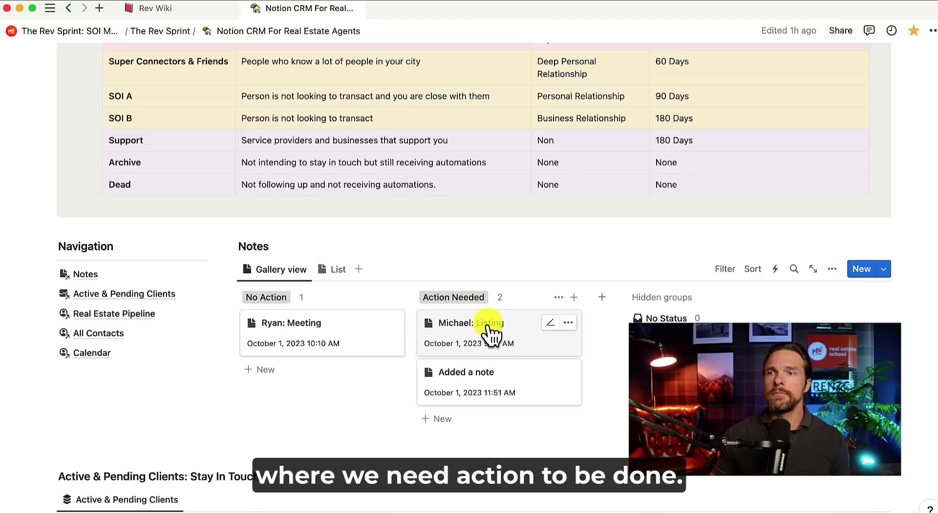
Step: Add a new row to the All Contacts table and enter the contact's full name
scroll(184, 359, "down", 5)
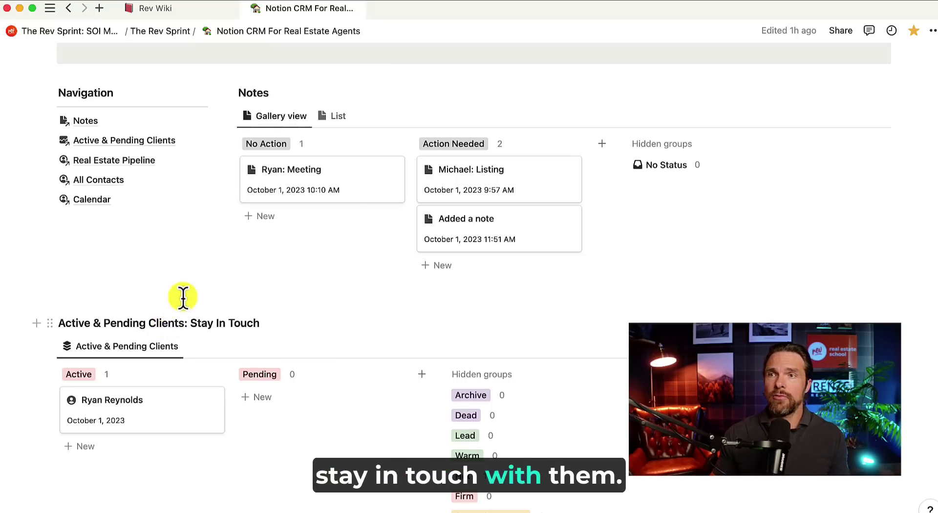
scroll(181, 302, "down", 3)
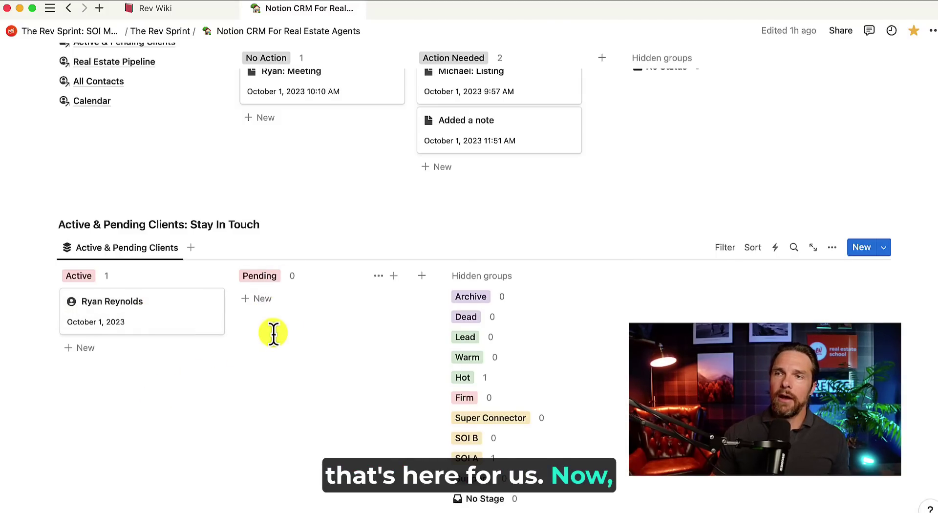
scroll(278, 354, "down", 5)
scroll(271, 332, "down", 2)
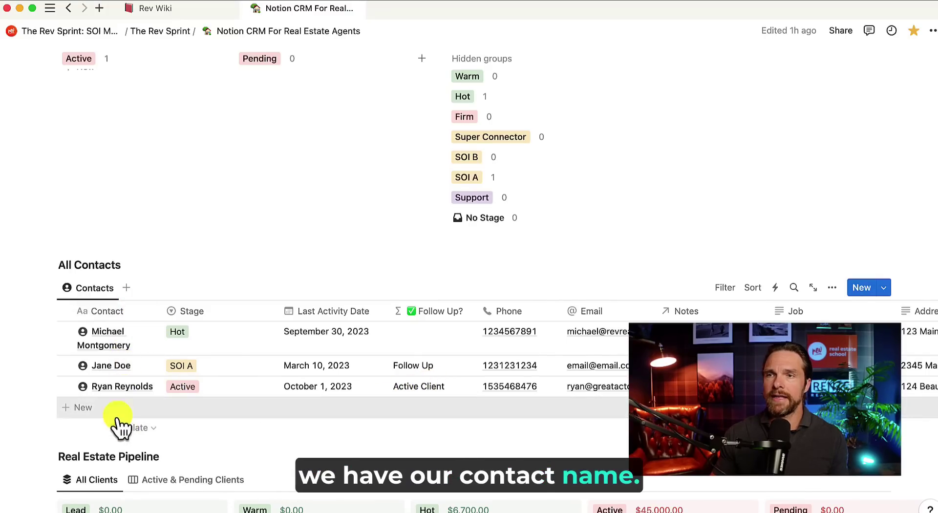
left_click(83, 409)
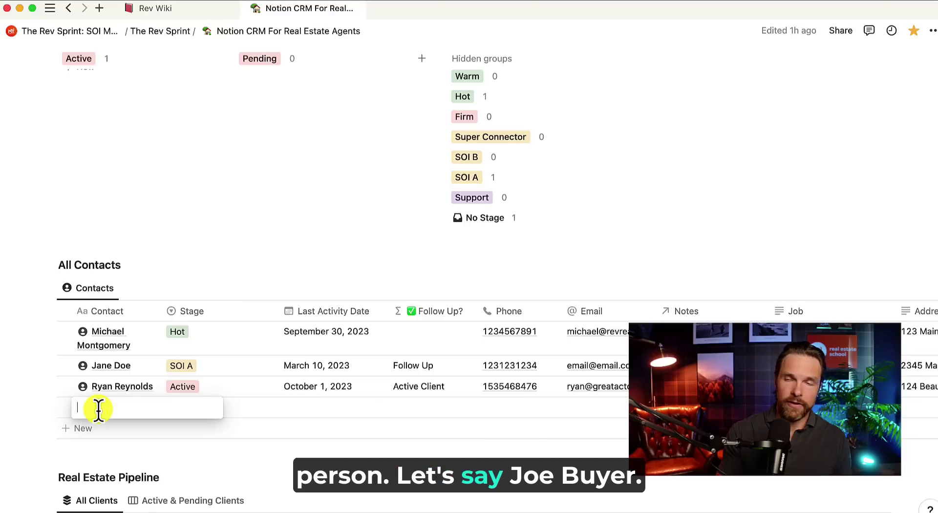
type("Joe Buyer")
key("Return")
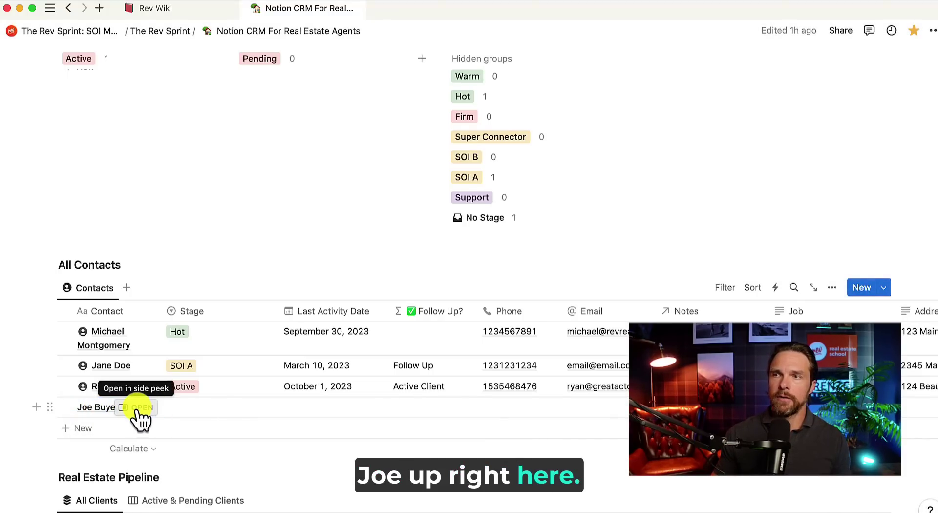
Step: Open the new contact's page from the All Contacts table and set its Stage to Hot
left_click(139, 409)
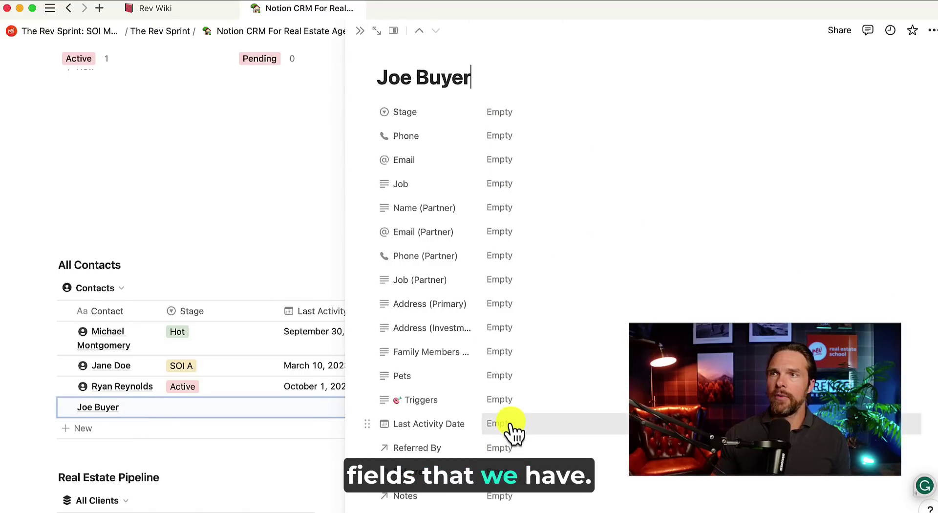
left_click(505, 114)
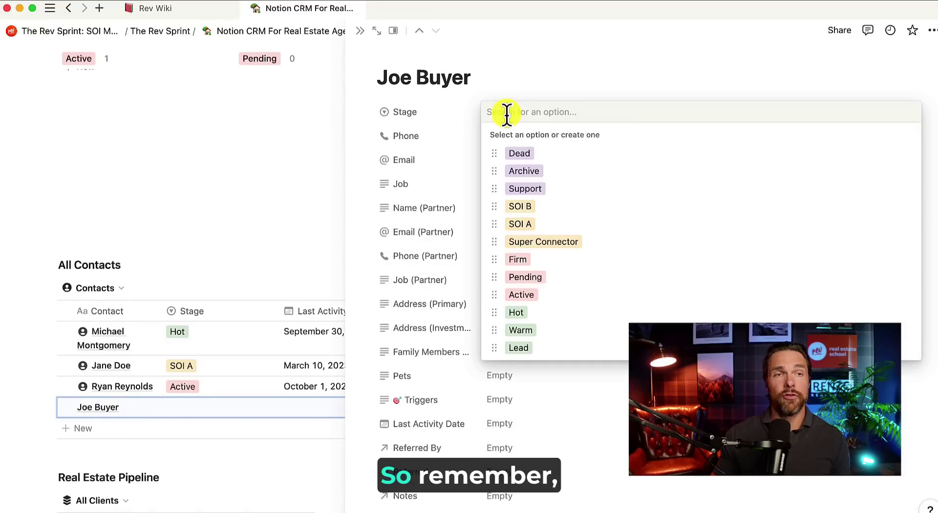
left_click(529, 318)
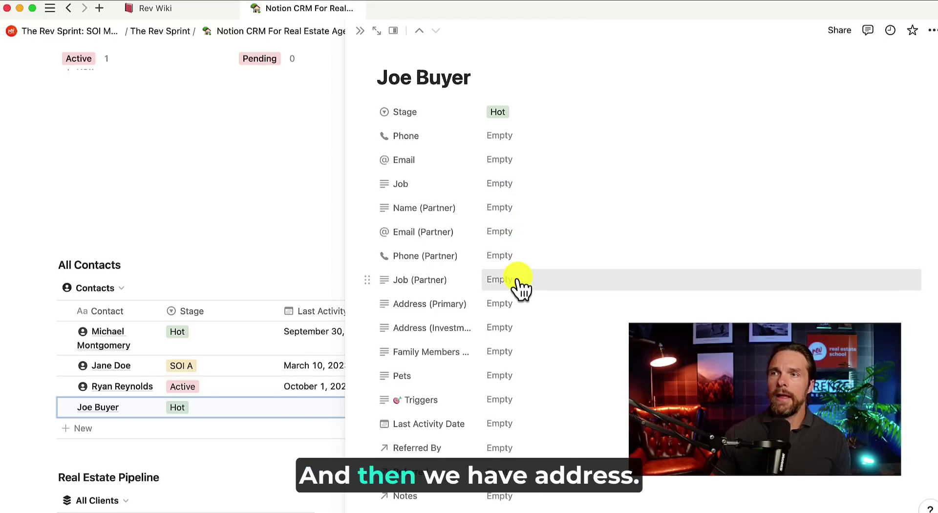
Step: Enter the street address in the new contact's primary address field
left_click(515, 304)
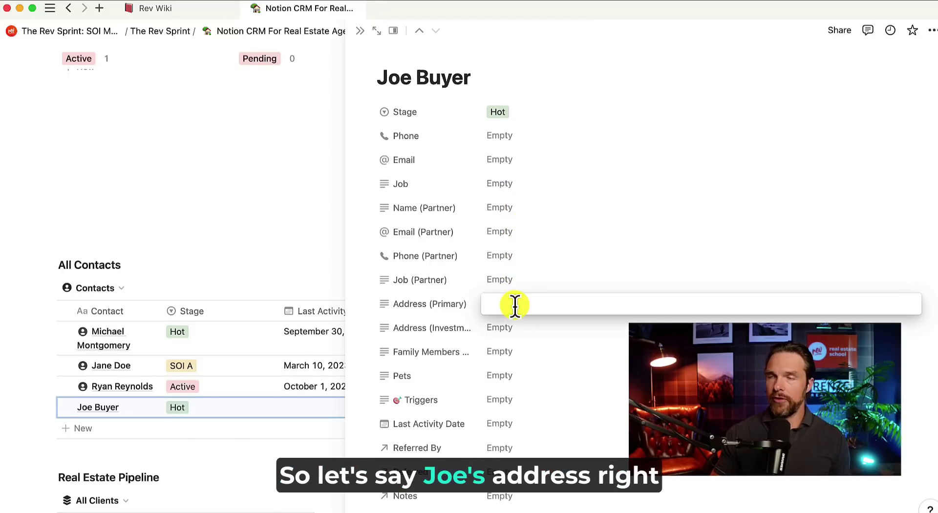
type("1234 M")
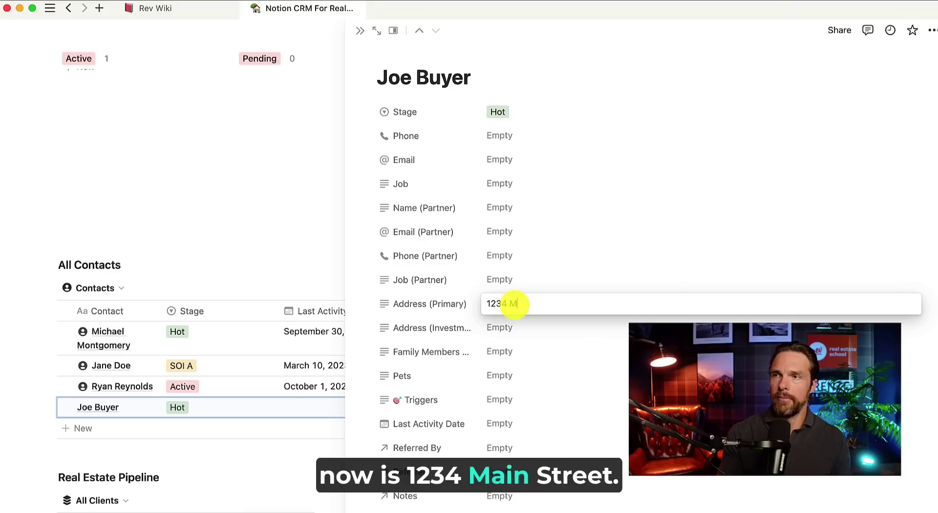
type("ain St")
key("Return")
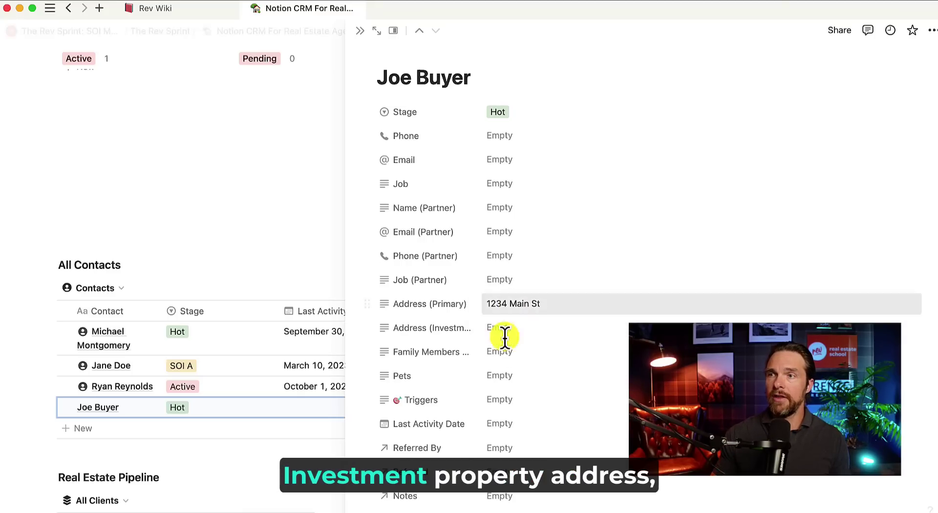
Step: List the kids' names under Family Members and enter "Like hiking and cookie" as the contact's Triggers
left_click(509, 354)
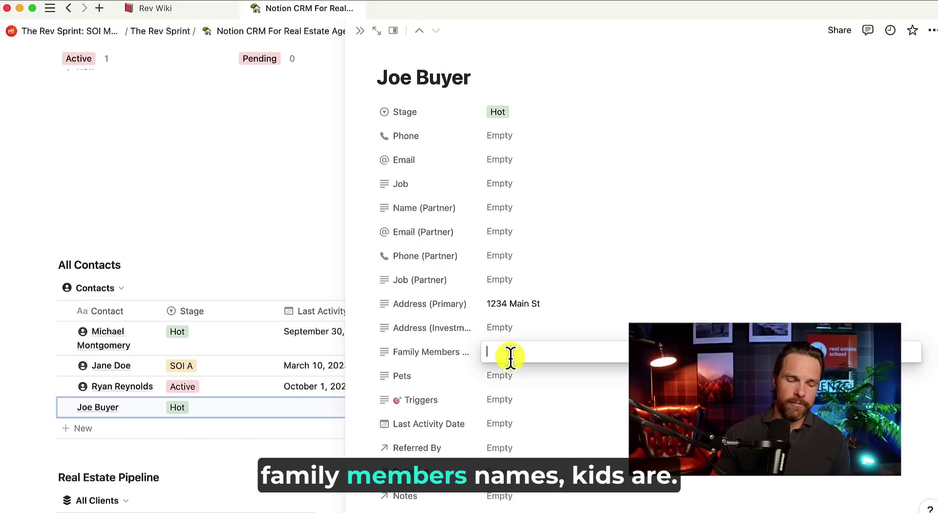
type("Kids")
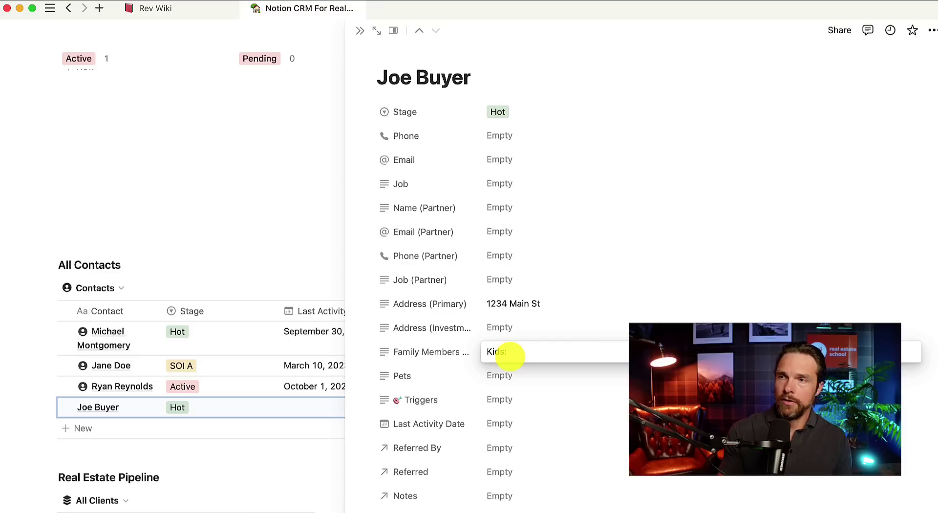
type(": Justin and Sally")
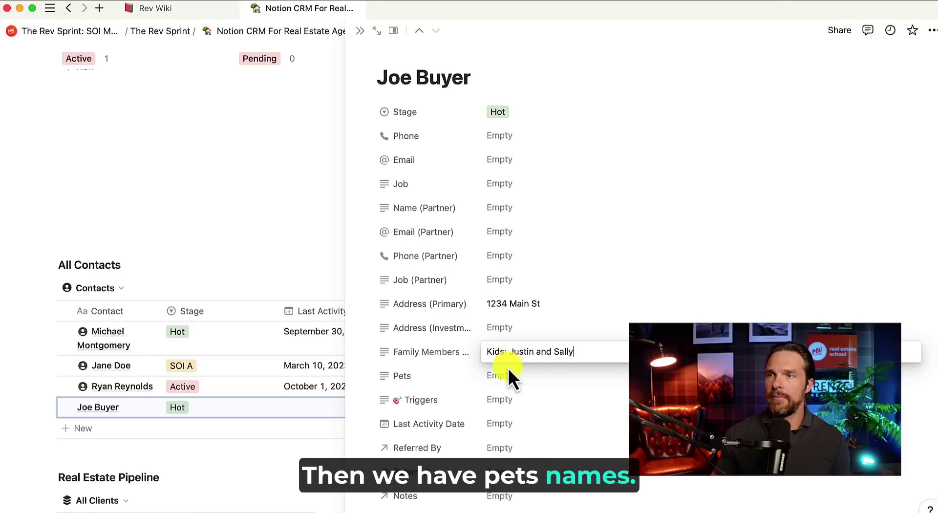
left_click(506, 405)
left_click(507, 399)
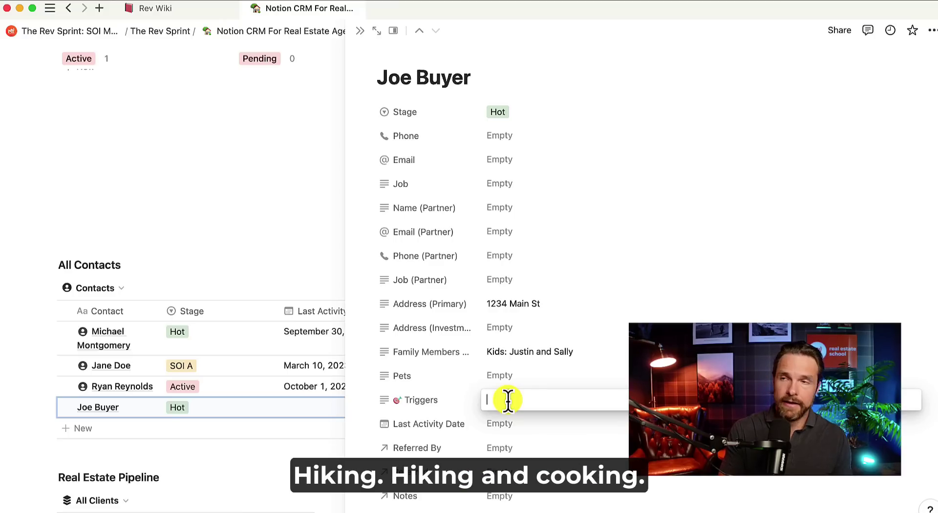
type("Like hiking and cookie")
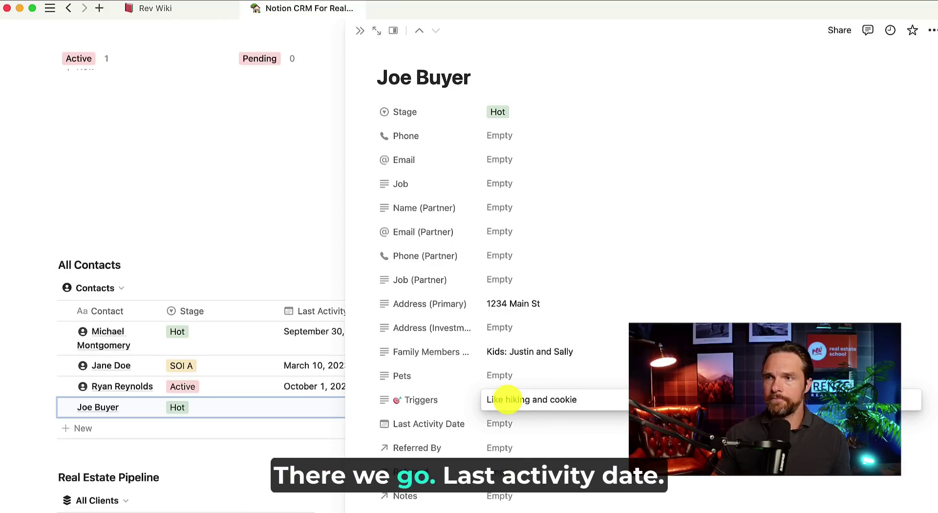
Step: Set the contact's Last Activity Date to September 23, 2023
left_click(547, 421)
left_click(517, 426)
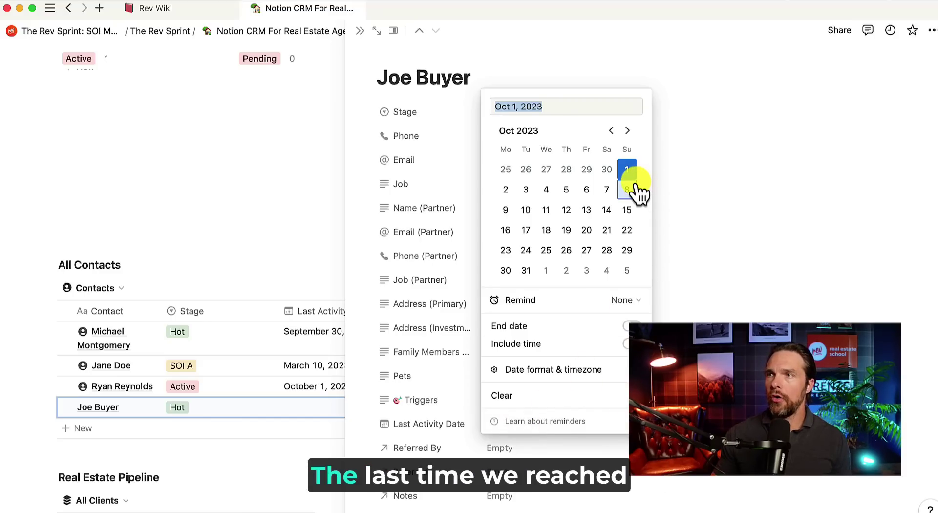
left_click(612, 131)
left_click(607, 231)
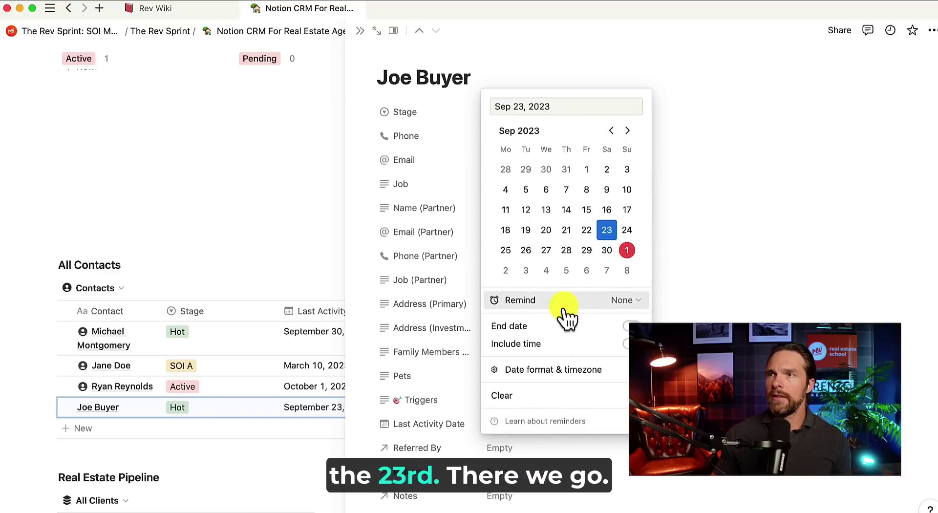
left_click(712, 221)
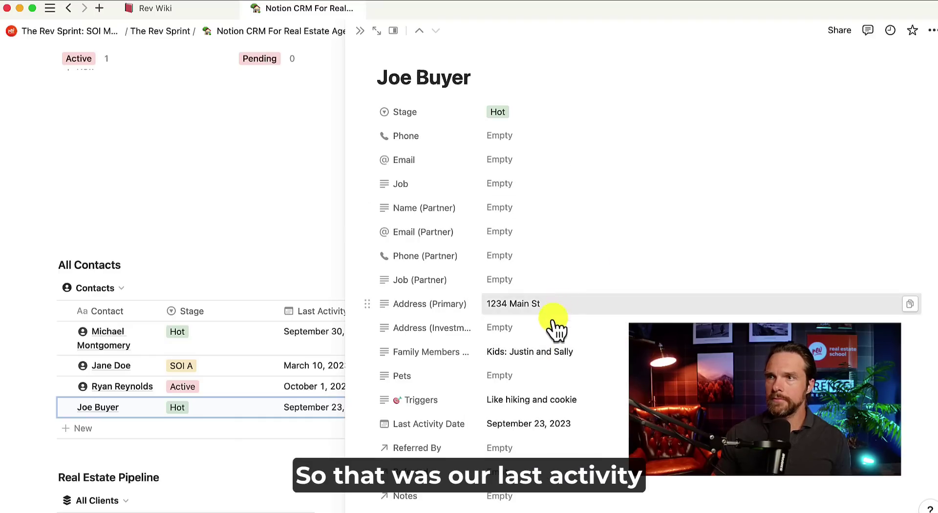
Step: Link the first contact of the All Contacts table in the new contact's Referred By property
scroll(533, 430, "down", 1)
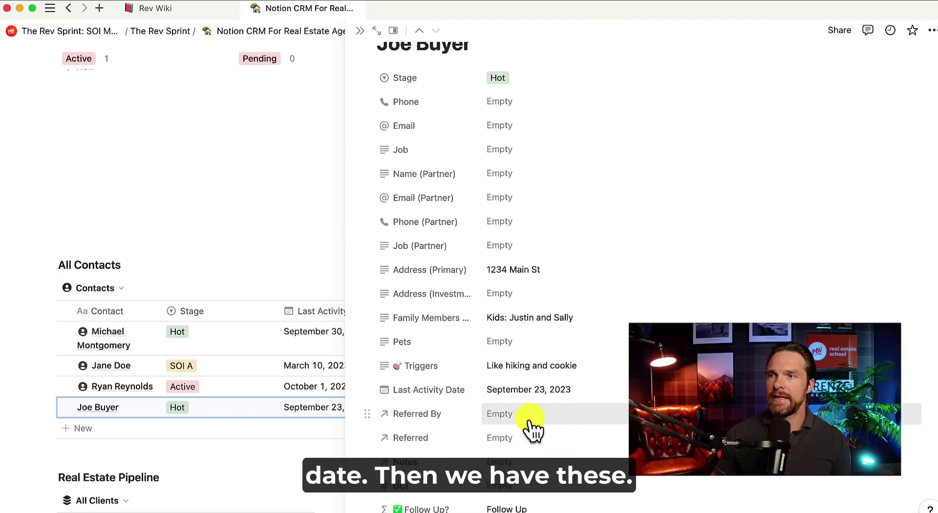
scroll(531, 424, "down", 1)
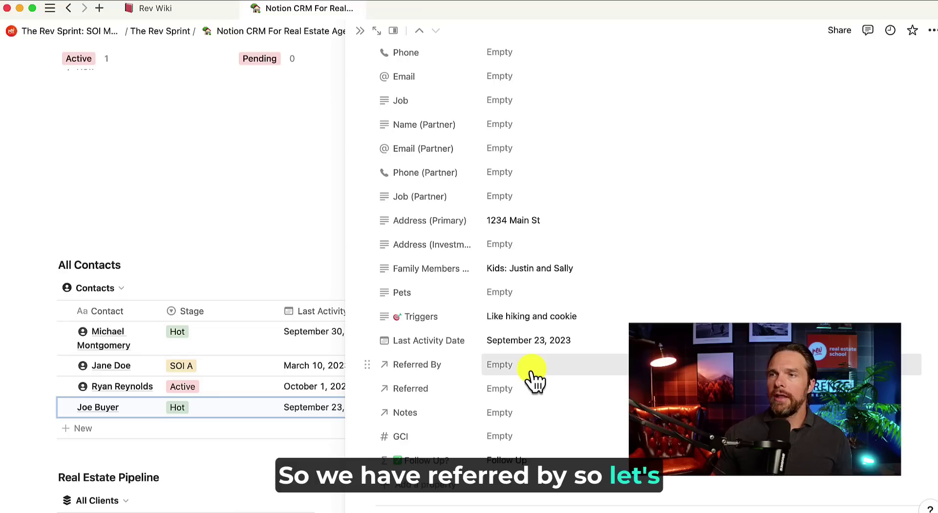
left_click(532, 371)
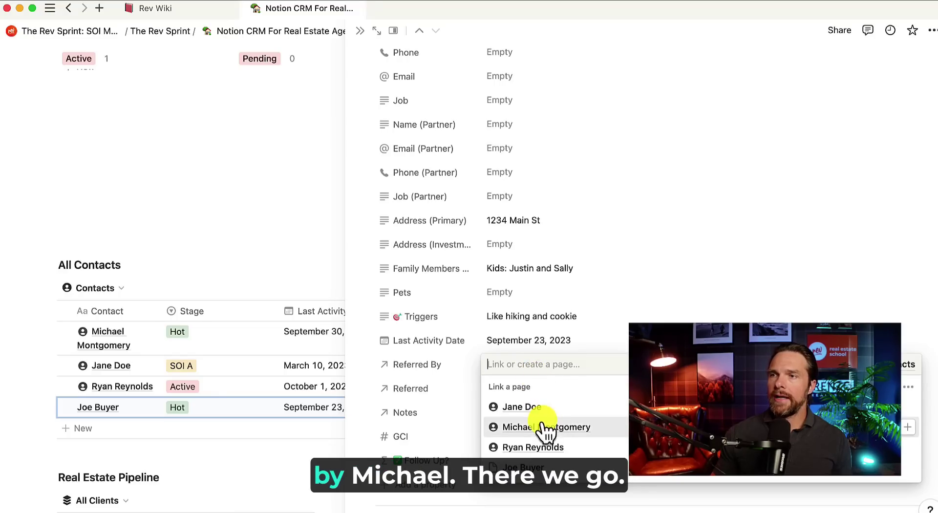
left_click(542, 426)
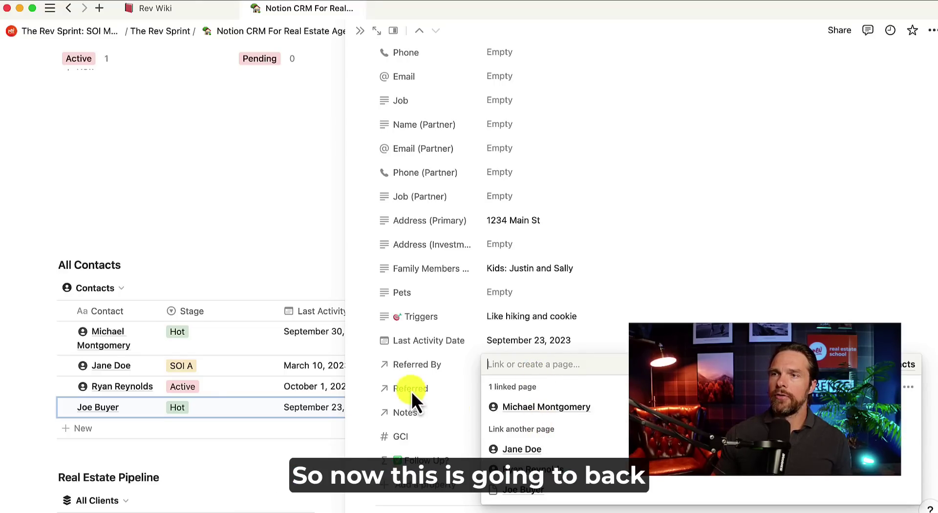
left_click(360, 373)
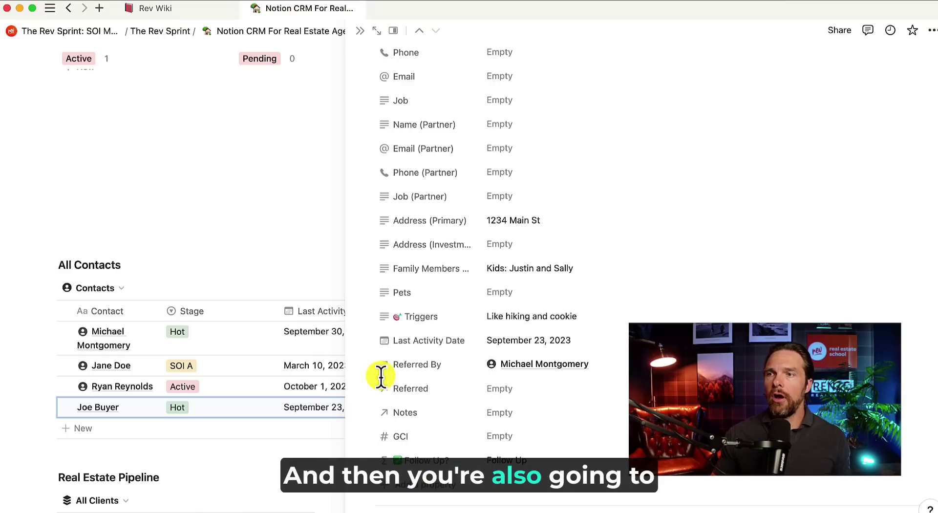
Step: Link the Active-stage contact in the Referred property and the page "Added a note" in the Notes property
left_click(497, 393)
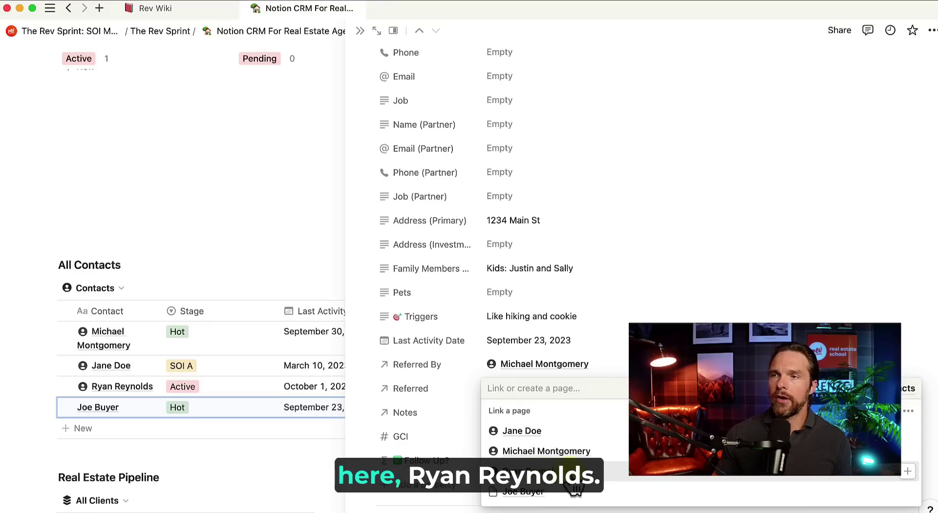
left_click(572, 469)
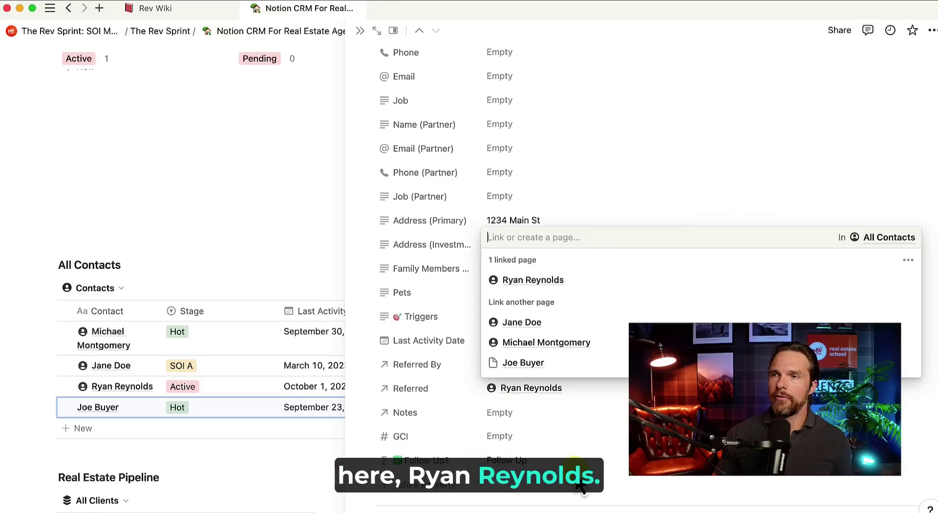
left_click(353, 366)
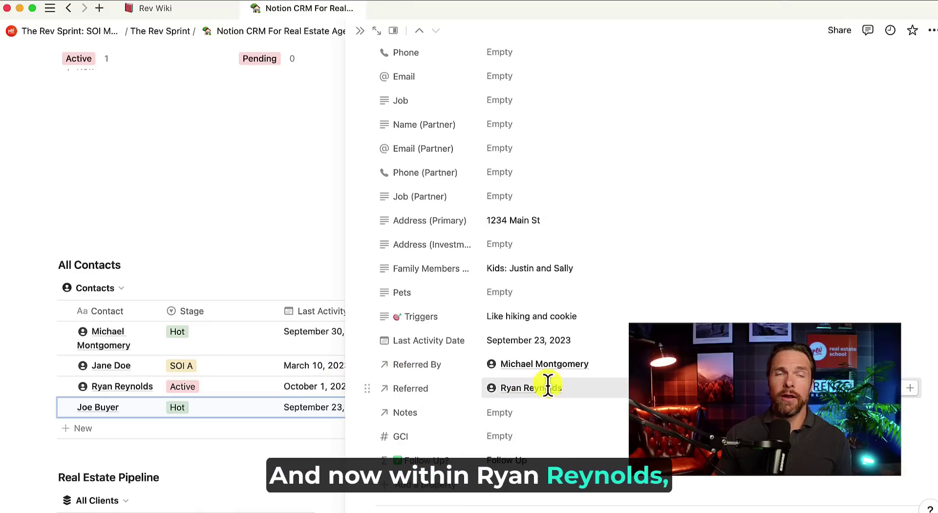
left_click(511, 413)
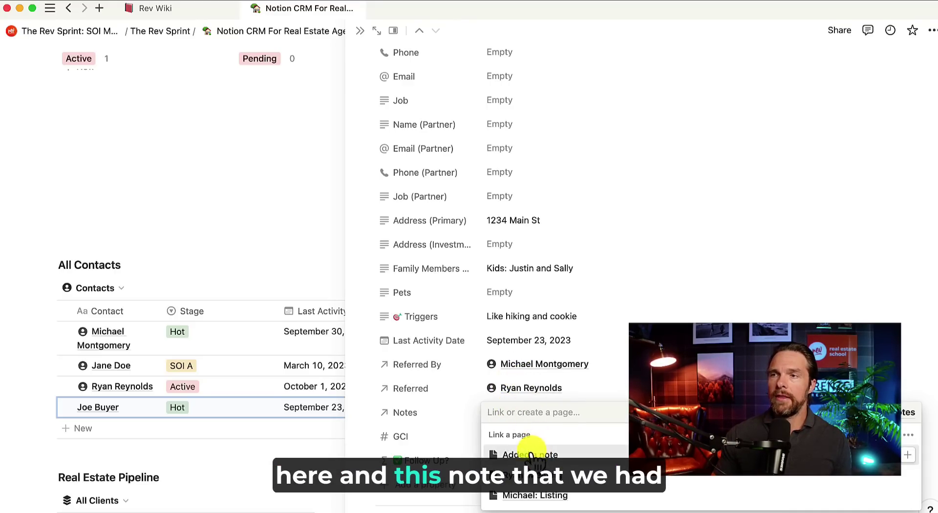
left_click(528, 454)
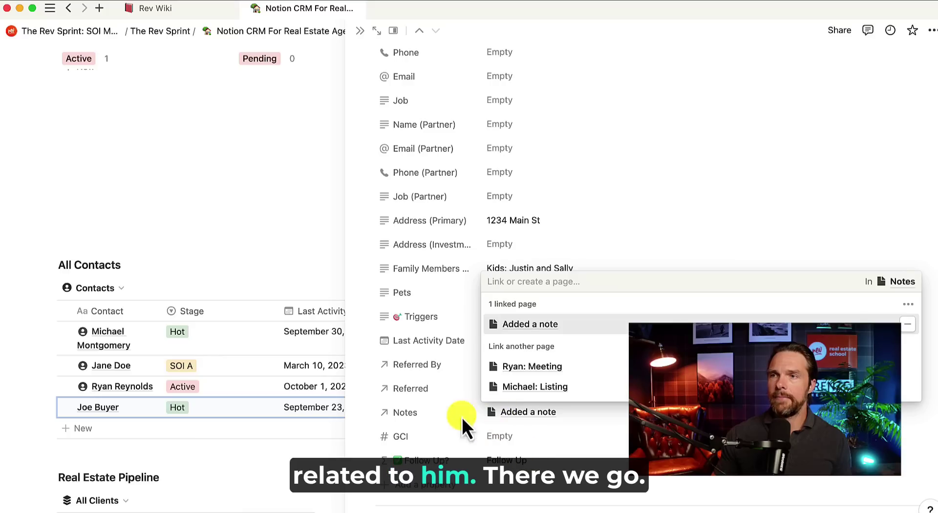
left_click(369, 420)
Step: Set the contact's GCI to 10000 and close the contact's page
scroll(494, 401, "down", 2)
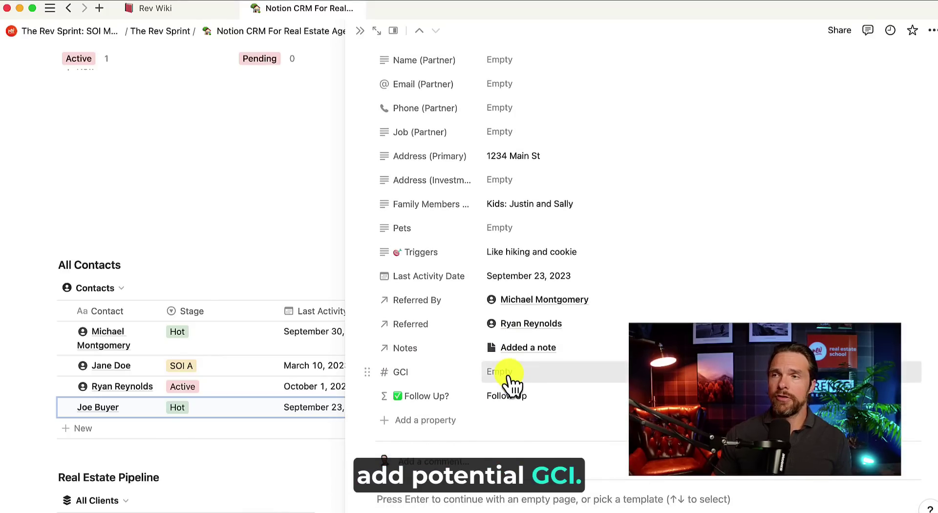
left_click(508, 374)
type("100")
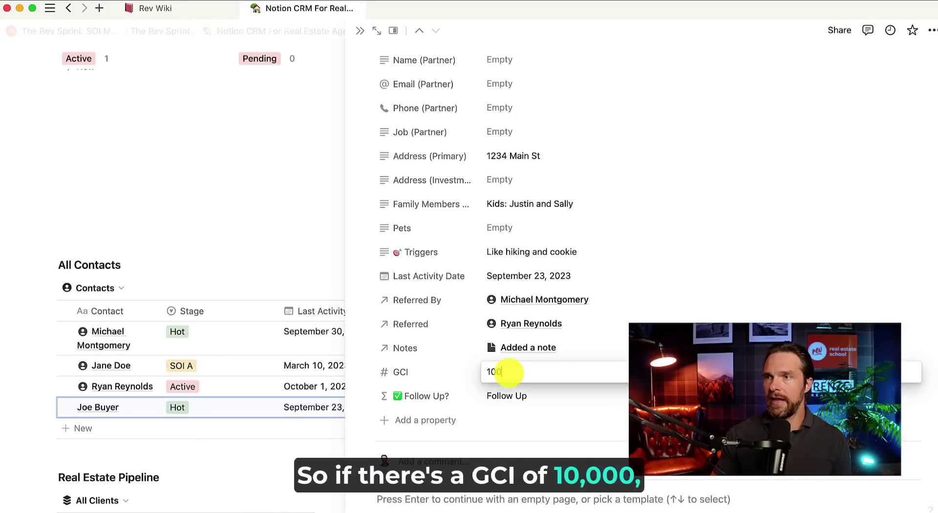
type("00")
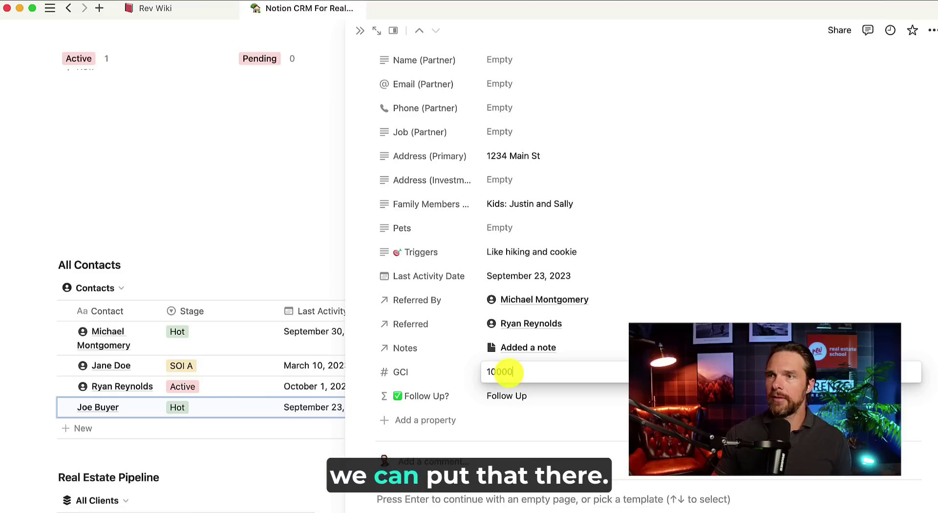
left_click(357, 362)
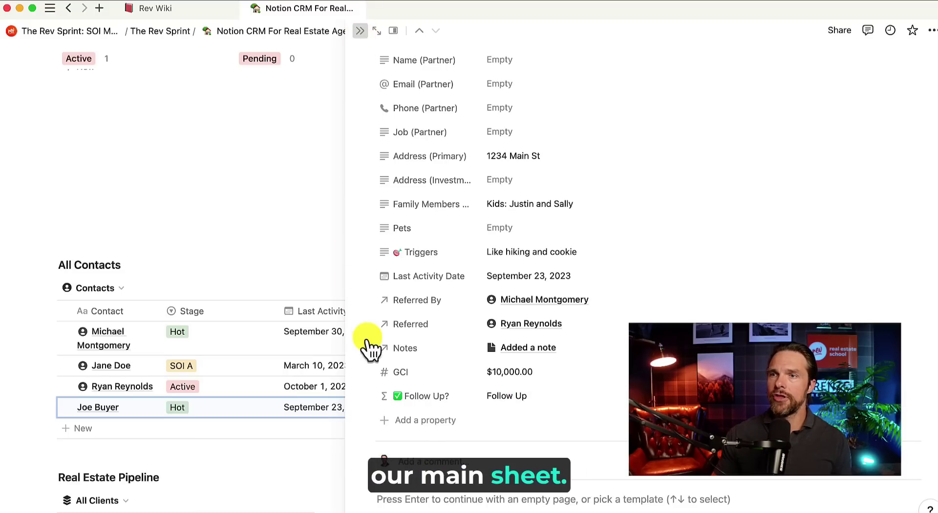
left_click(245, 409)
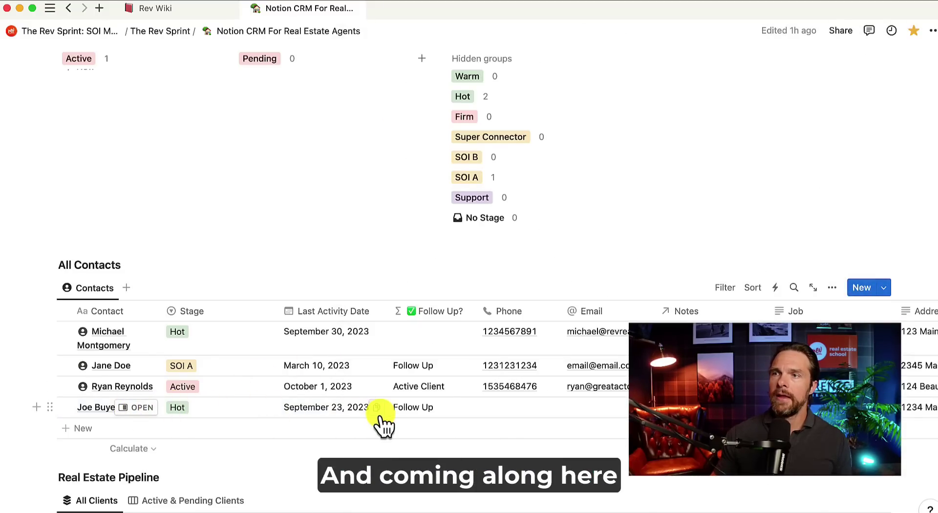
Step: Compare the new contact's Follow Up? status with the Hot stage's Follow Up Automation interval in the stages table
scroll(408, 425, "right", 2)
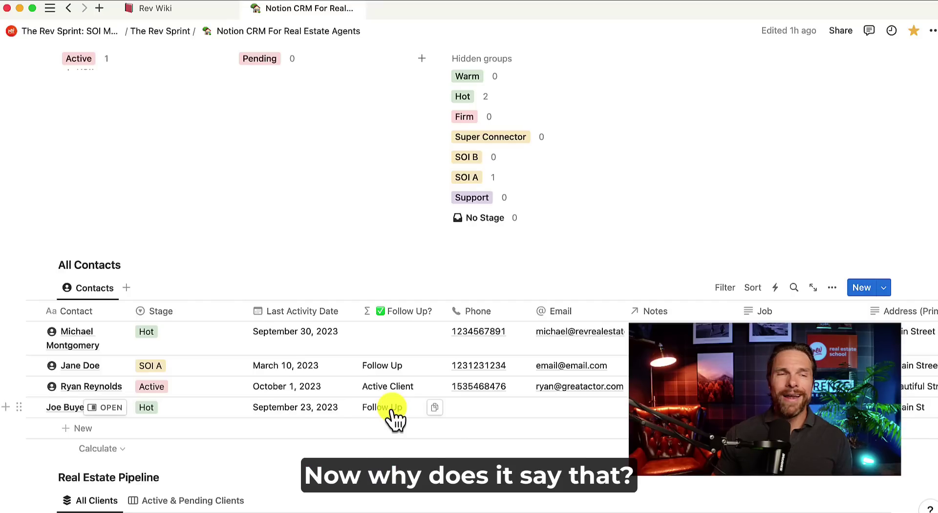
scroll(391, 411, "up", 3)
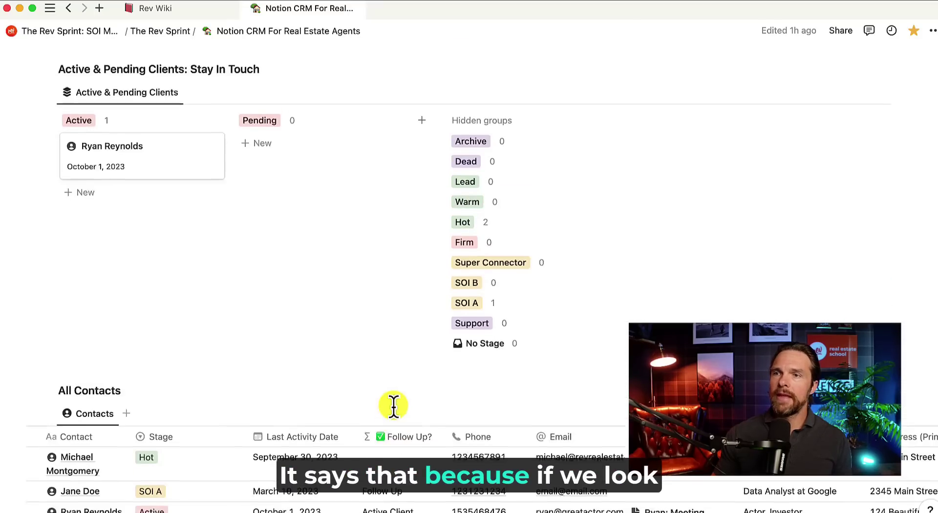
scroll(391, 413, "down", 3)
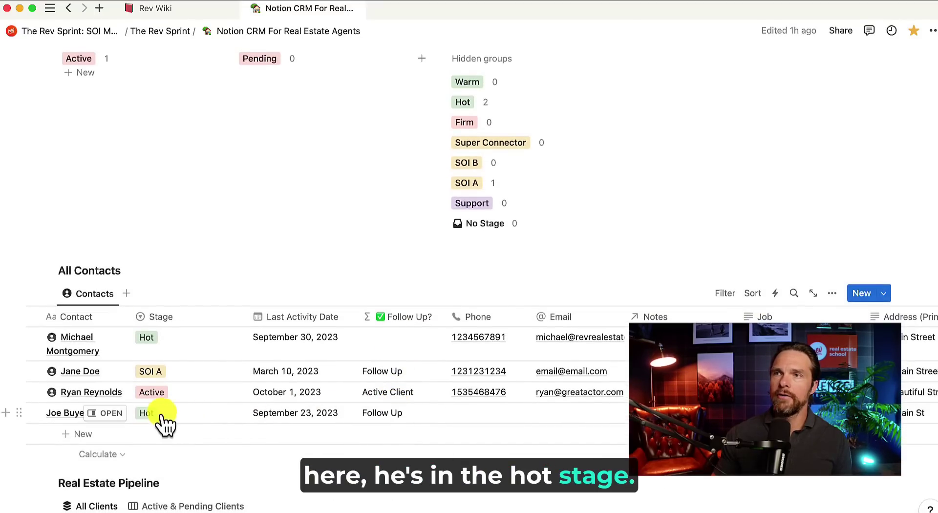
scroll(302, 323, "up", 15)
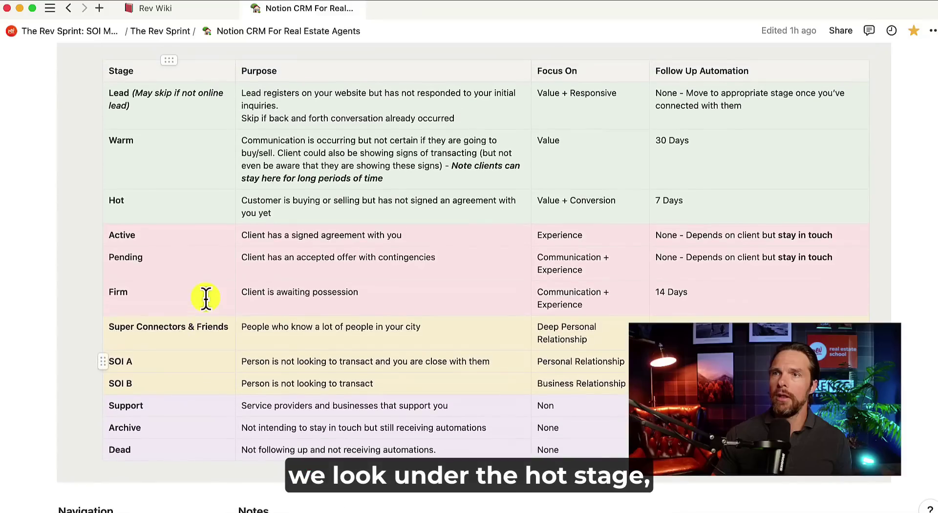
scroll(208, 295, "up", 2)
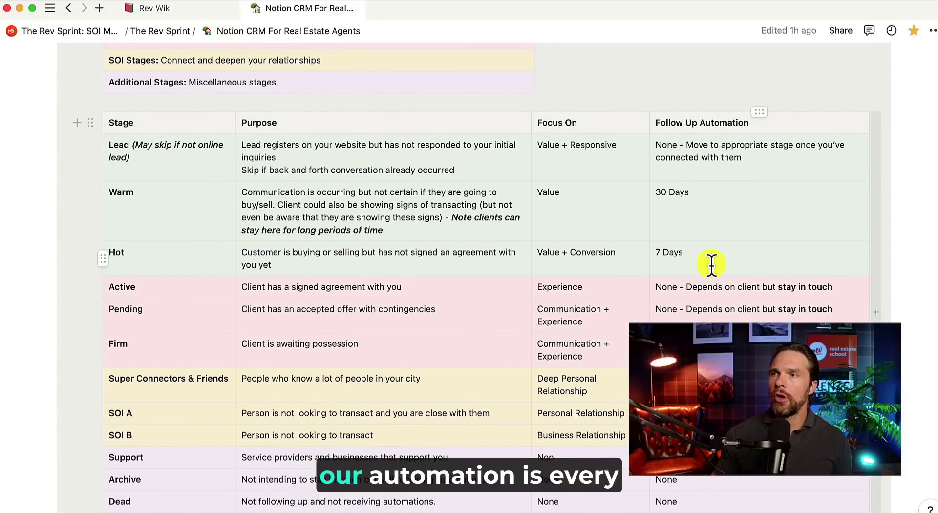
left_click_drag(659, 254, 314, 329)
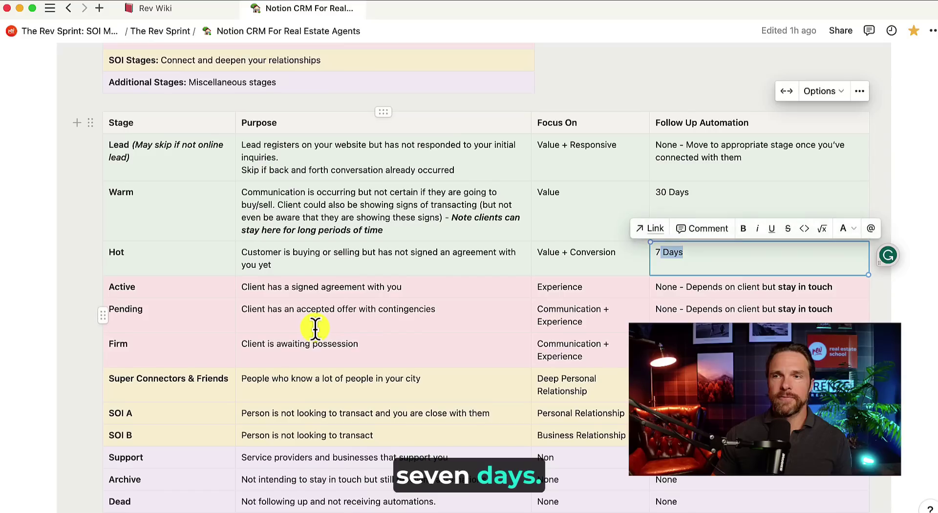
Step: Set the new contact's Last Activity Date to September 30, 2023 in the All Contacts table
scroll(314, 329, "down", 15)
scroll(314, 329, "down", 10)
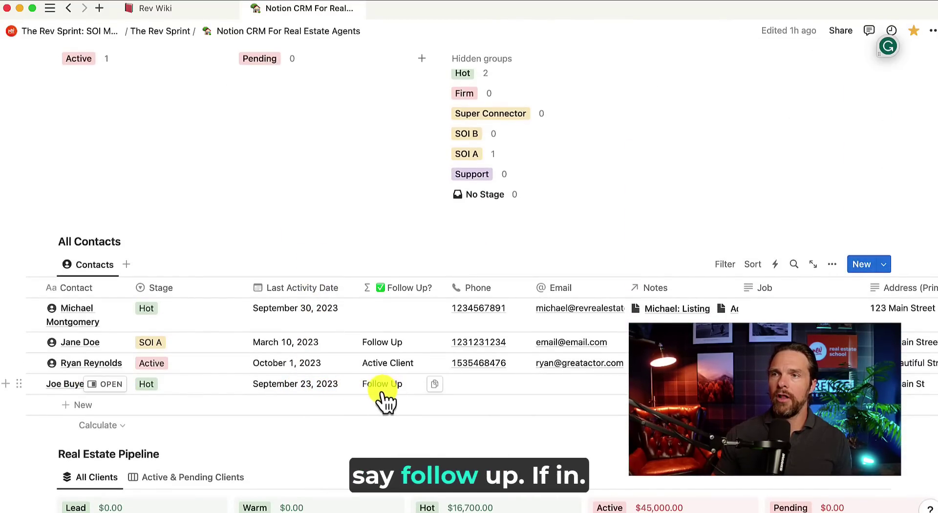
left_click(330, 397)
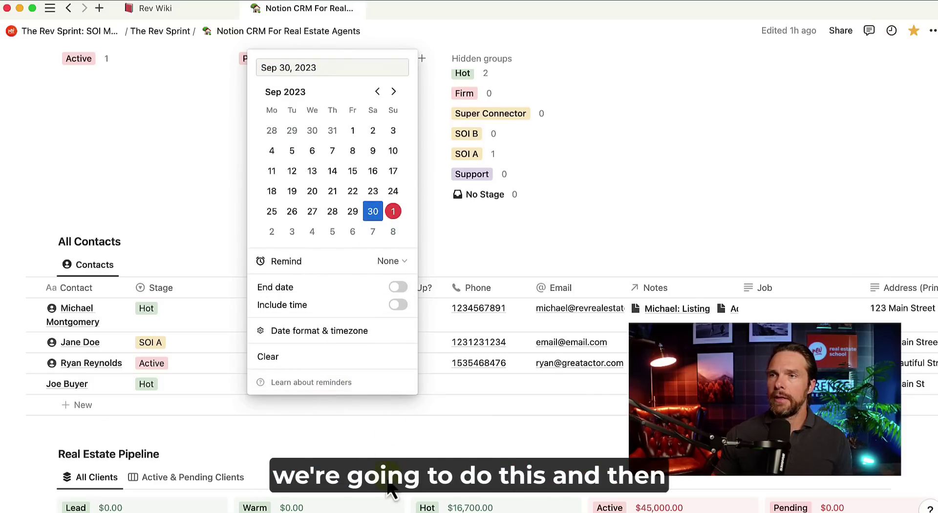
key("Escape")
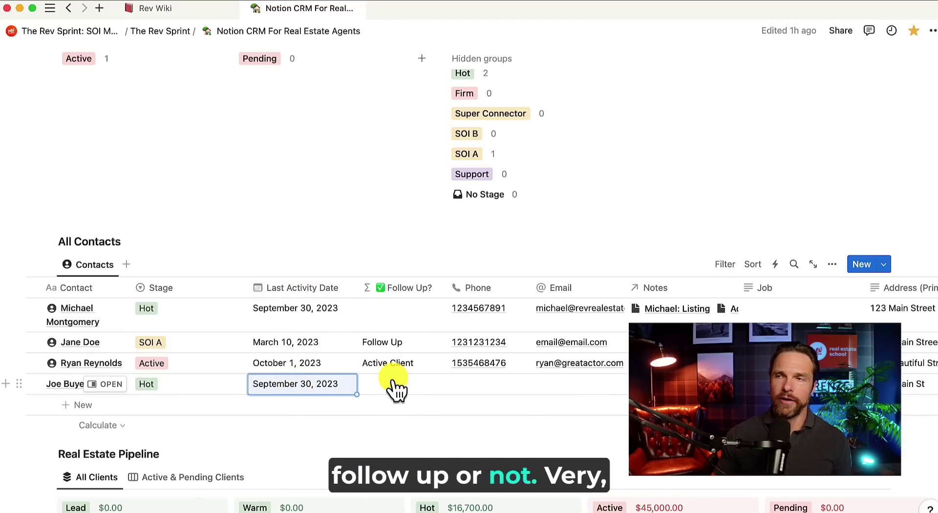
Step: Apply the New Contact template to the new contact's page in All Contacts and close the page
scroll(390, 386, "down", 1)
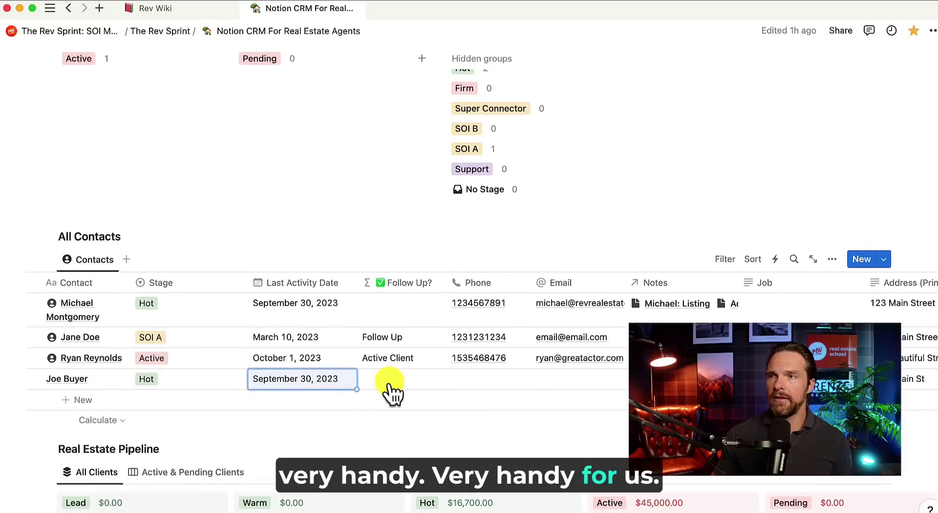
left_click(105, 380)
scroll(477, 350, "down", 8)
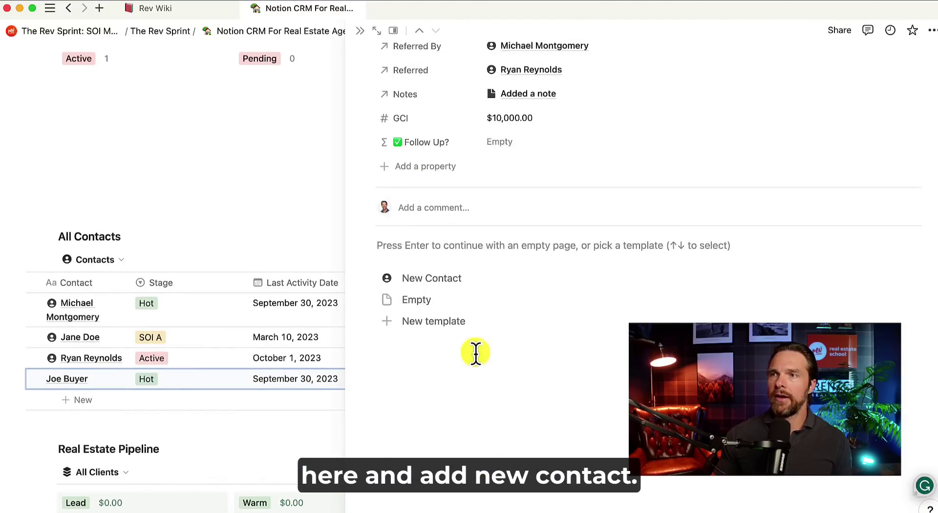
left_click(442, 280)
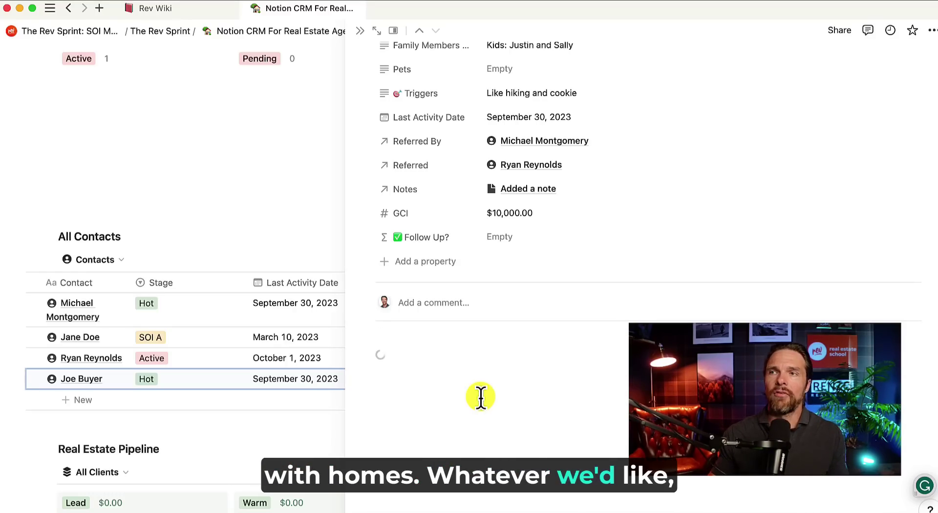
left_click(360, 31)
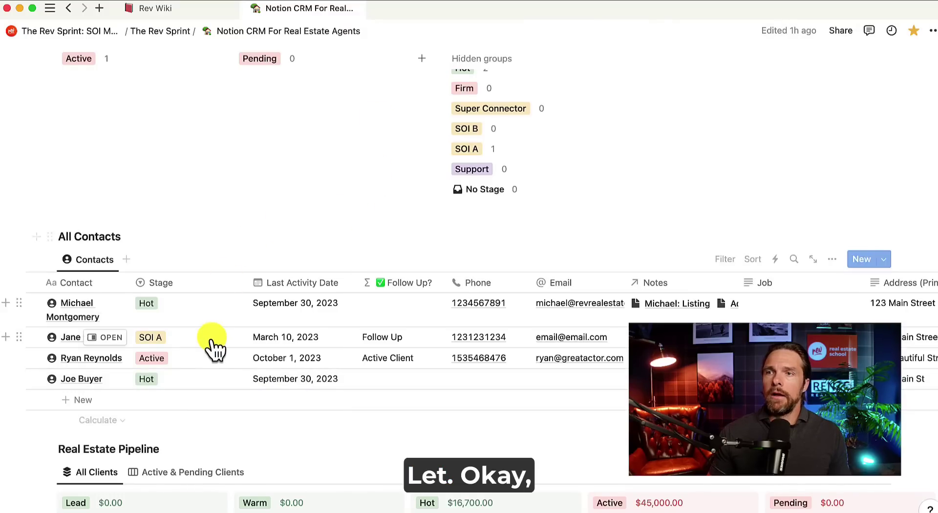
Step: Take the new contact's card out of the Hot column of the Real Estate Pipeline board and return it to Hot
scroll(215, 342, "down", 2)
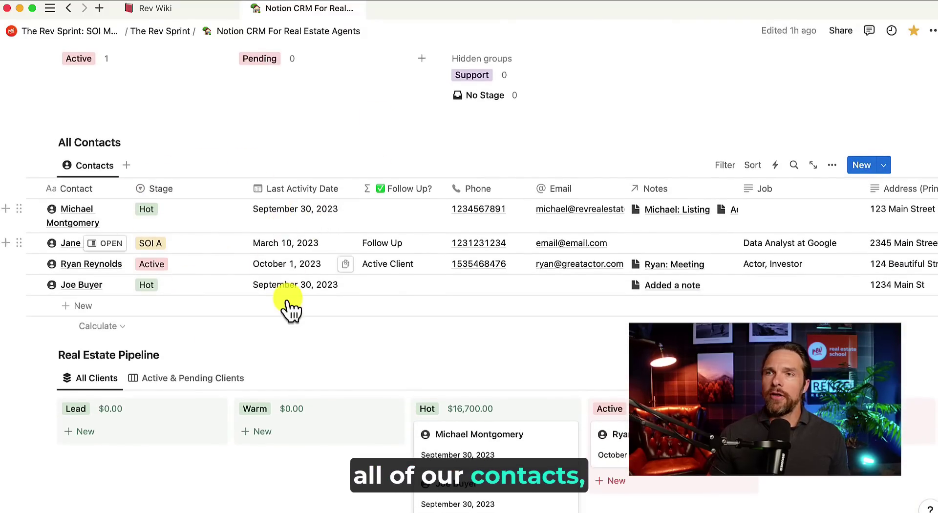
scroll(289, 303, "down", 5)
scroll(367, 299, "right", 10)
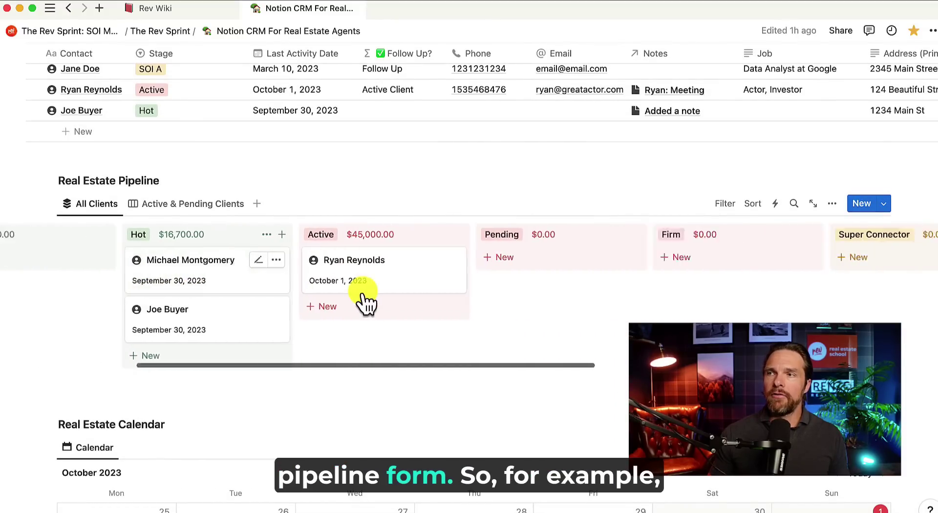
scroll(363, 298, "left", 10)
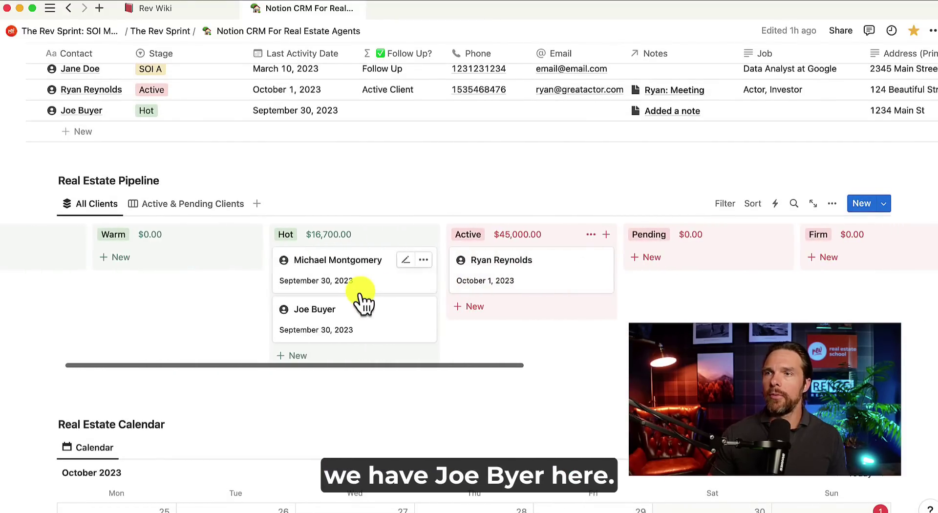
mouse_move(440, 314)
left_mouse_down()
mouse_move(388, 320)
mouse_move(158, 282)
mouse_move(157, 292)
mouse_move(251, 272)
mouse_move(429, 320)
left_mouse_up()
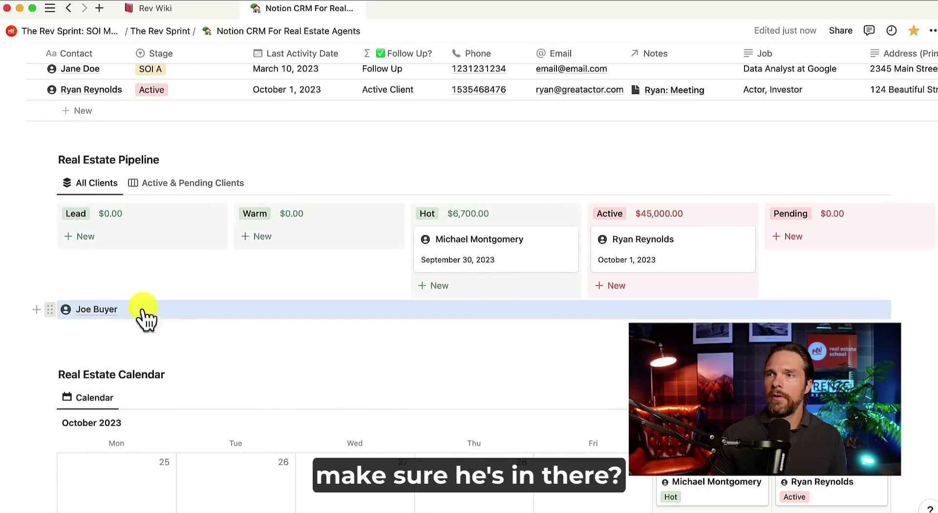
left_click_drag(188, 318, 446, 293)
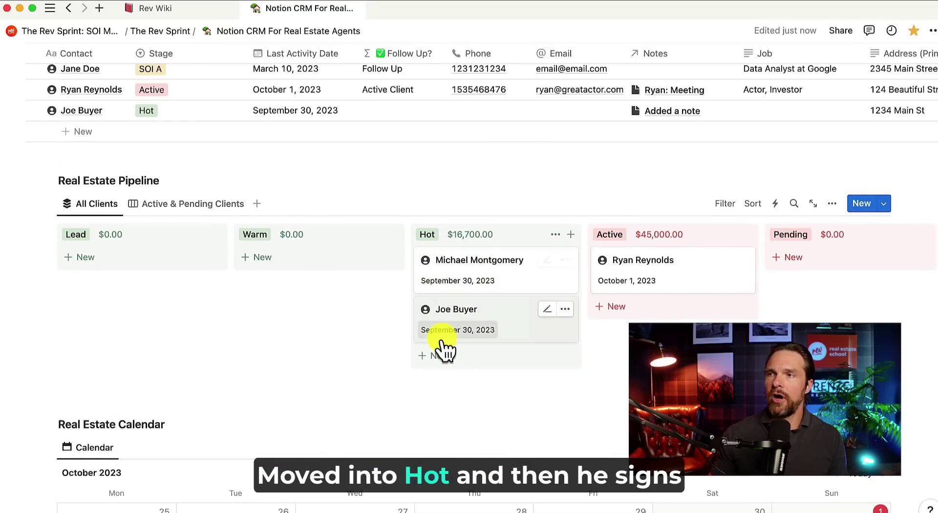
Step: Advance the new contact's card in the Real Estate Pipeline from Hot through Active, Pending and Firm to SOI A
scroll(437, 350, "right", 5)
left_click_drag(375, 317, 498, 342)
scroll(492, 337, "right", 3)
left_click_drag(440, 310, 596, 308)
scroll(518, 292, "right", 3)
left_click_drag(517, 291, 611, 293)
scroll(603, 314, "right", 4)
scroll(542, 315, "right", 5)
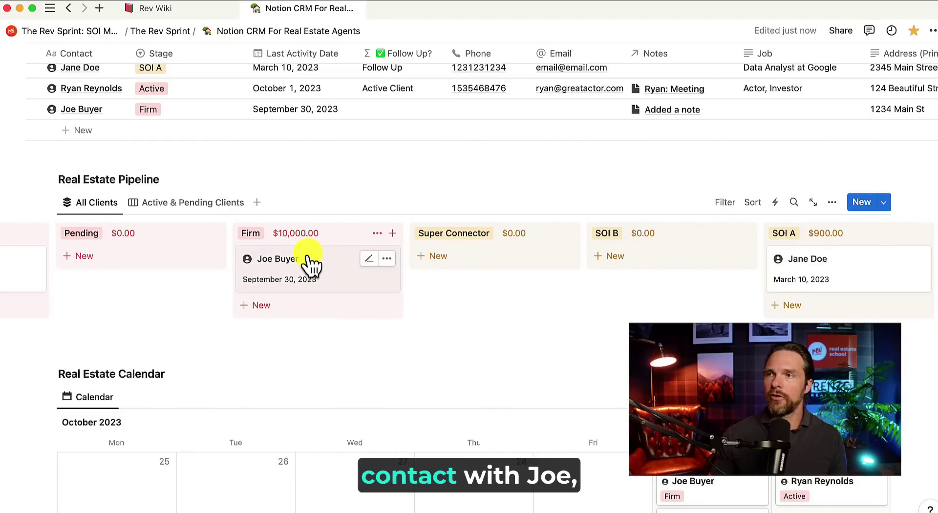
left_click_drag(307, 265, 787, 285)
scroll(775, 310, "right", 5)
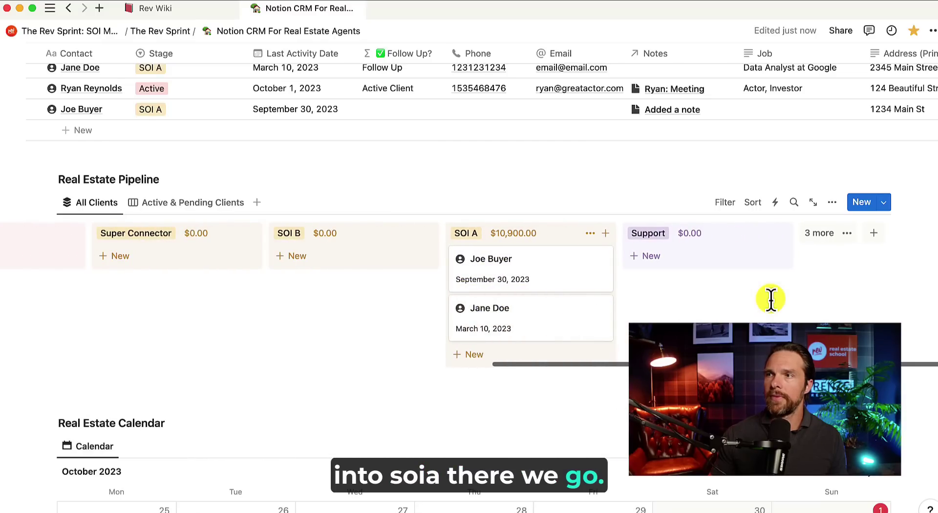
Step: Show the pipeline board's three hidden stage columns and look over the October 2023 Real Estate Calendar
left_click(836, 236)
scroll(736, 280, "right", 3)
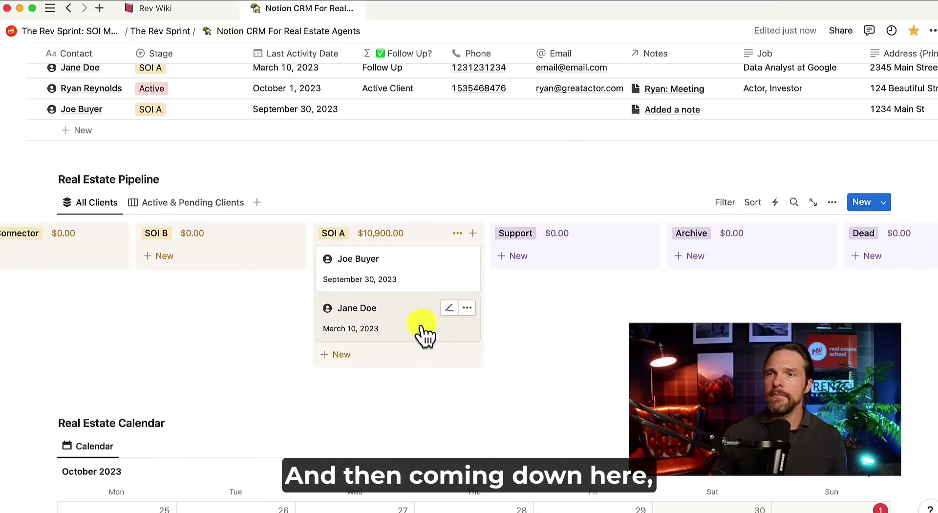
scroll(382, 340, "down", 8)
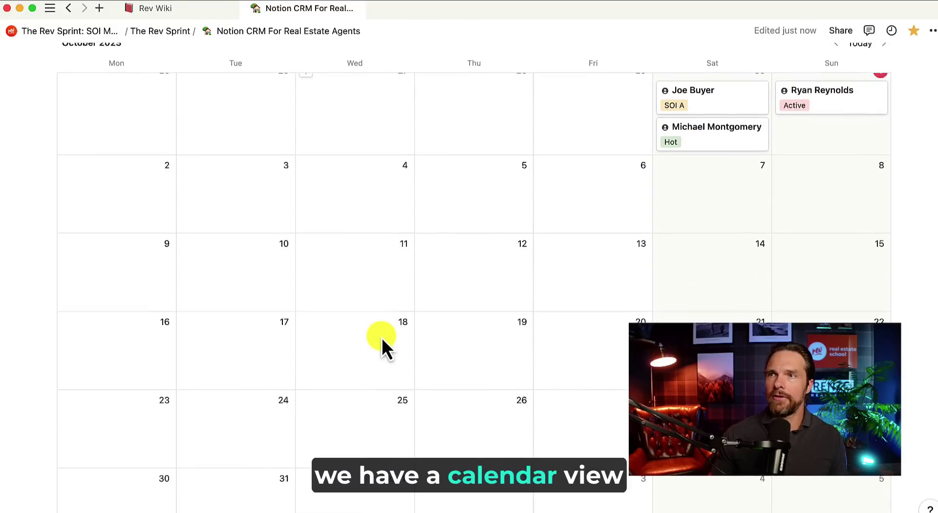
scroll(383, 338, "up", 9)
scroll(382, 338, "up", 2)
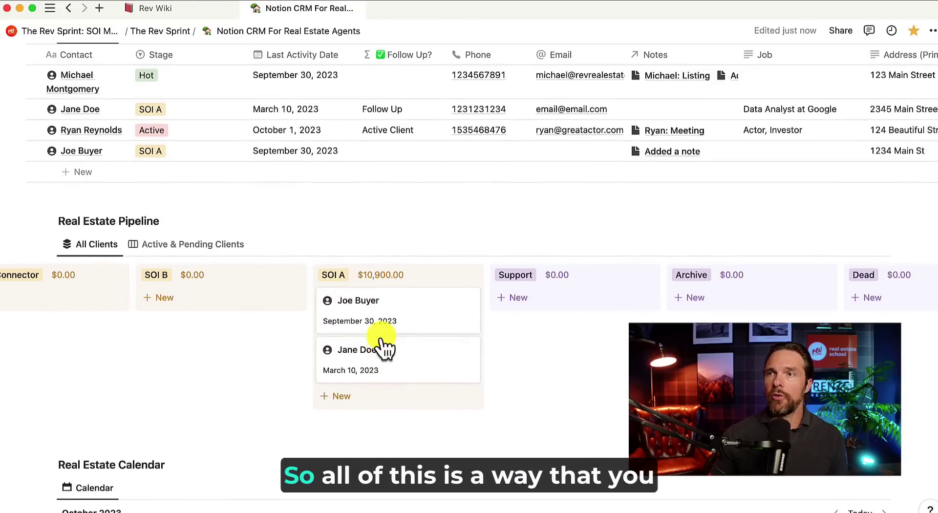
scroll(382, 339, "left", 10)
scroll(382, 337, "left", 1)
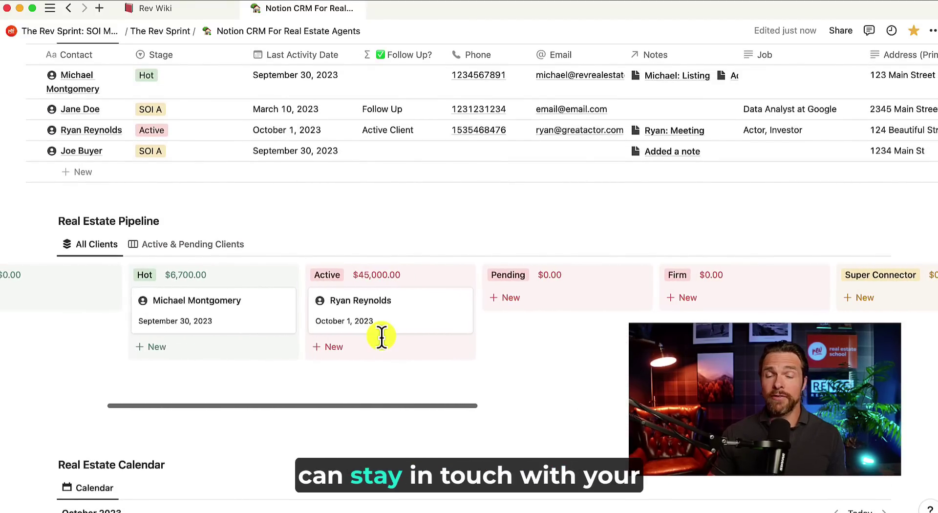